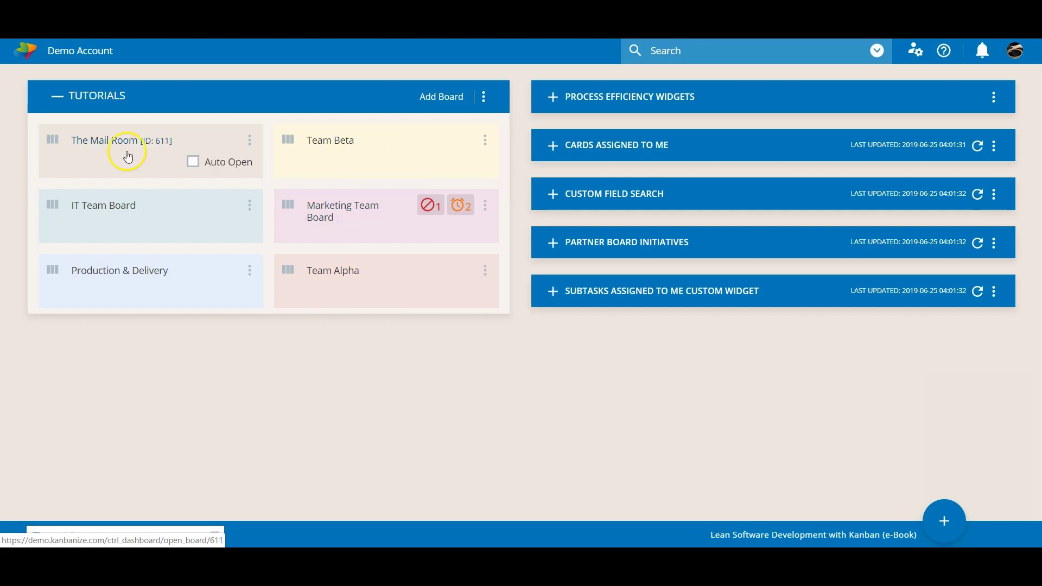
# Open The Mail Room board, then bring up the board list to pick Production & Delivery
pyautogui.click(110, 140)
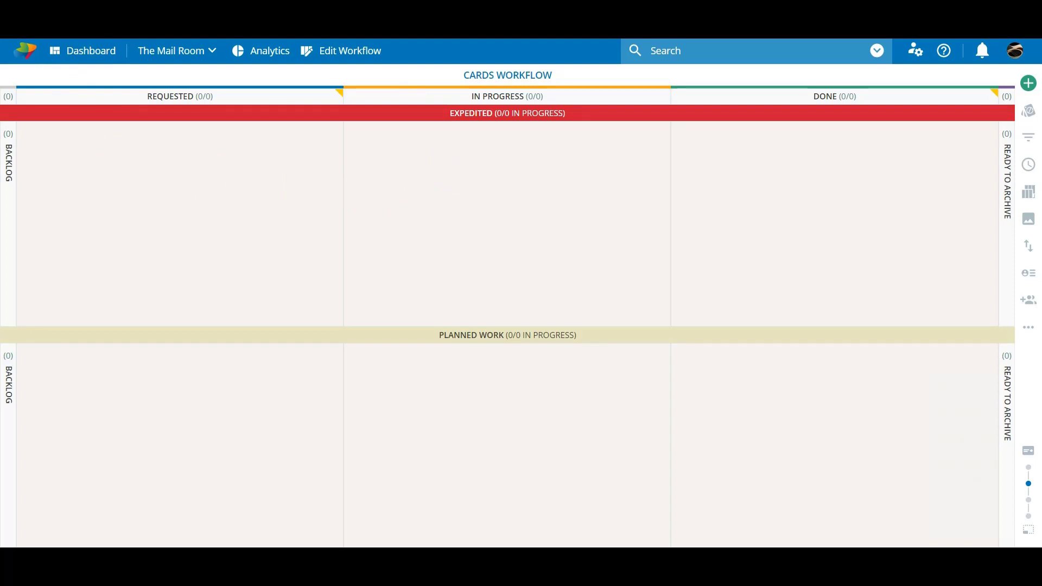
pyautogui.click(184, 56)
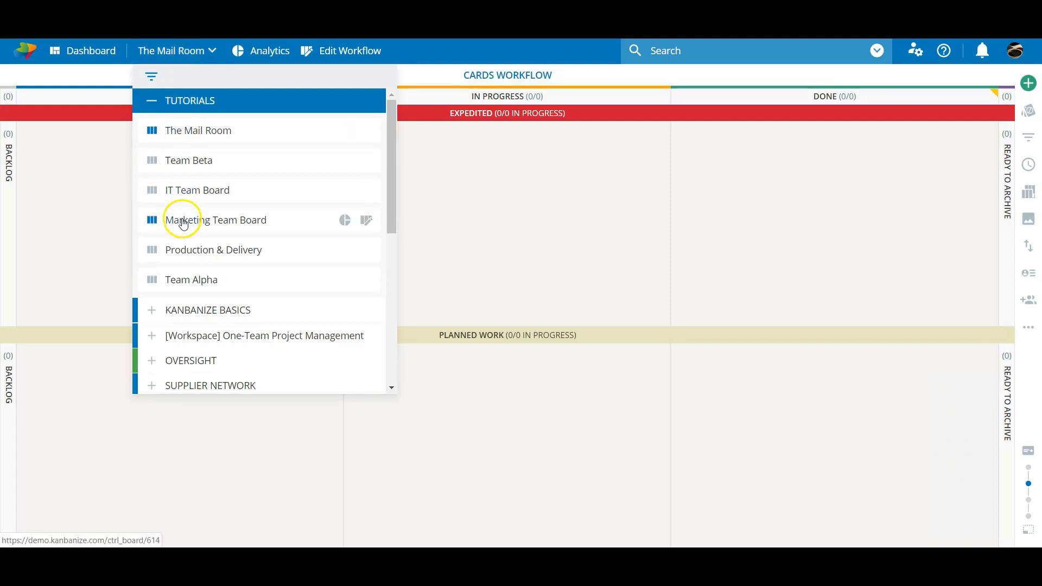
pyautogui.click(185, 254)
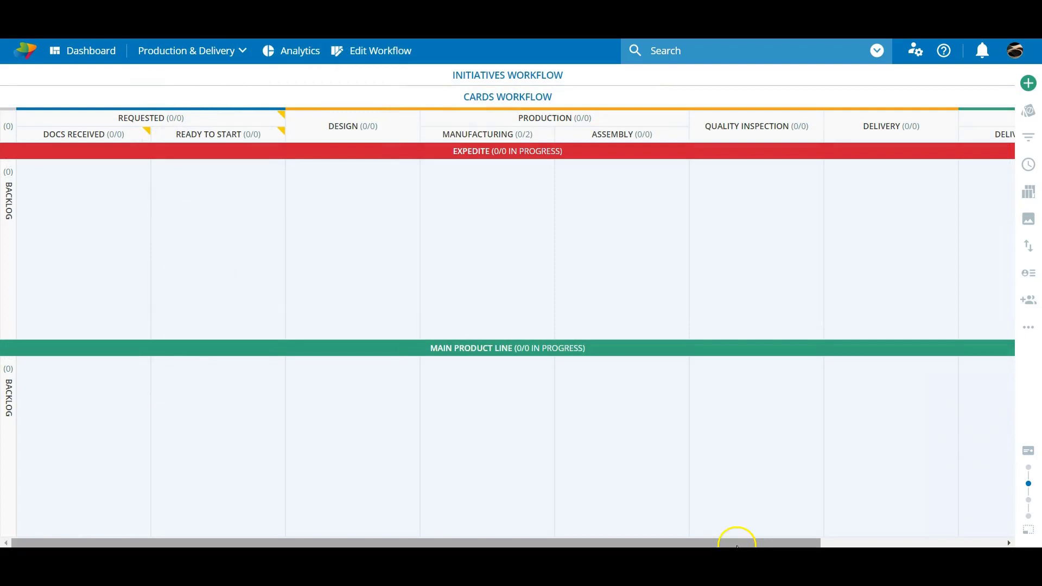
pyautogui.moveTo(738, 544); pyautogui.dragTo(650, 541)
pyautogui.moveTo(642, 541); pyautogui.dragTo(792, 540)
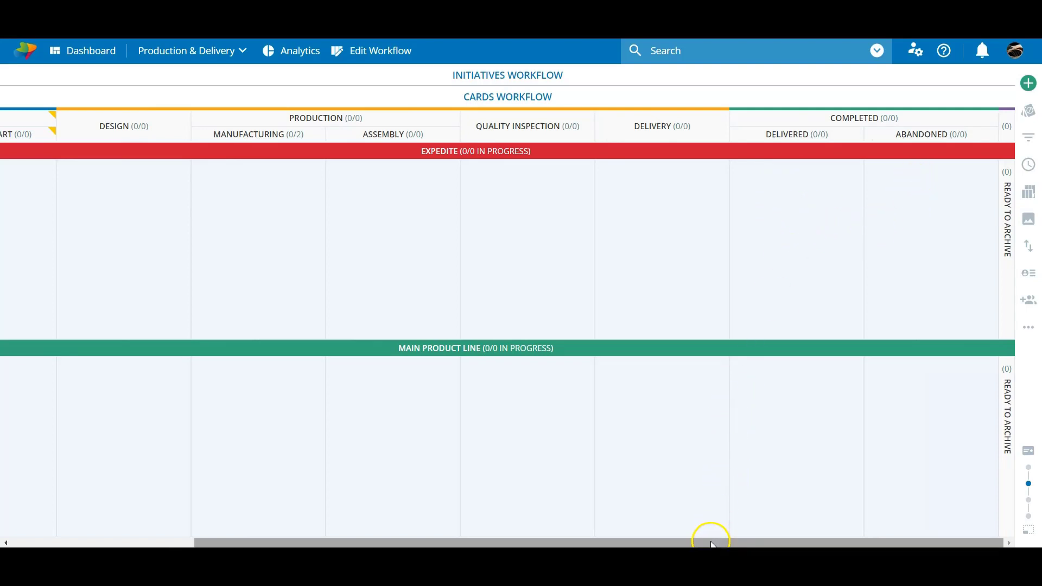
pyautogui.moveTo(713, 542); pyautogui.dragTo(529, 542)
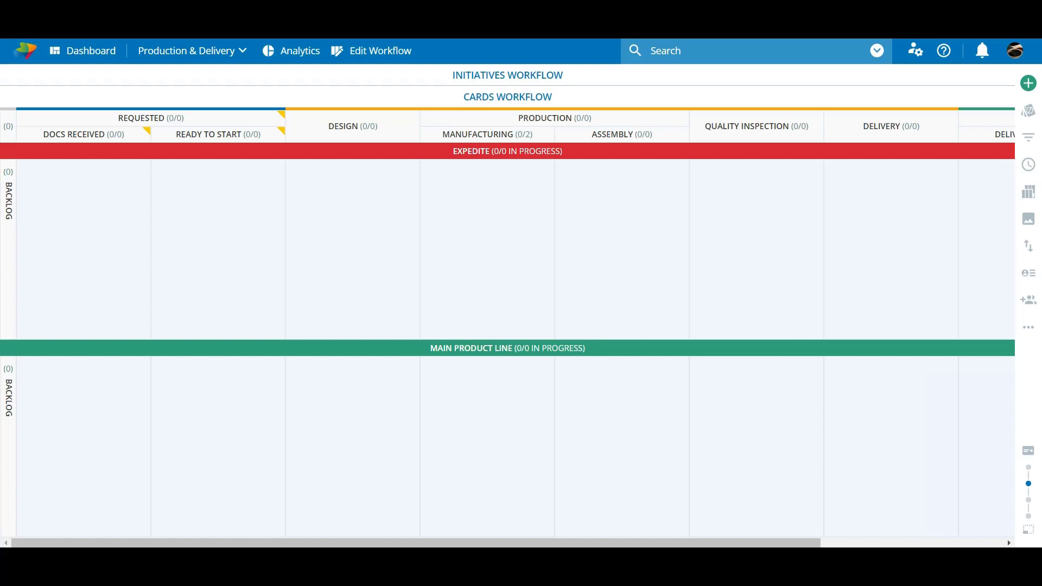
# Add Card 1 to Expedite with a short description, an assignee, size 15, blue colour and Critical priority
pyautogui.click(1028, 83)
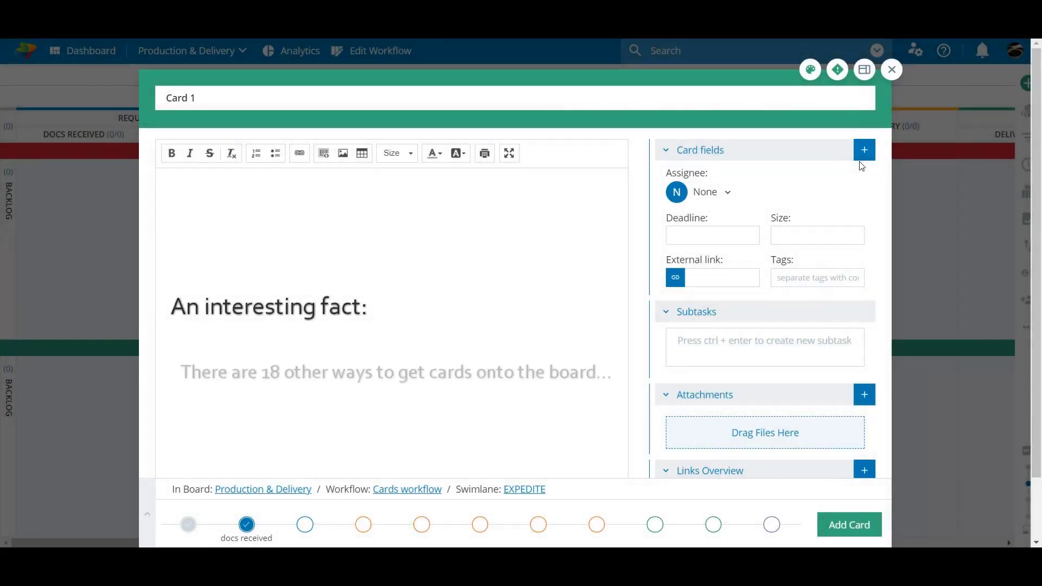
pyautogui.click(612, 185)
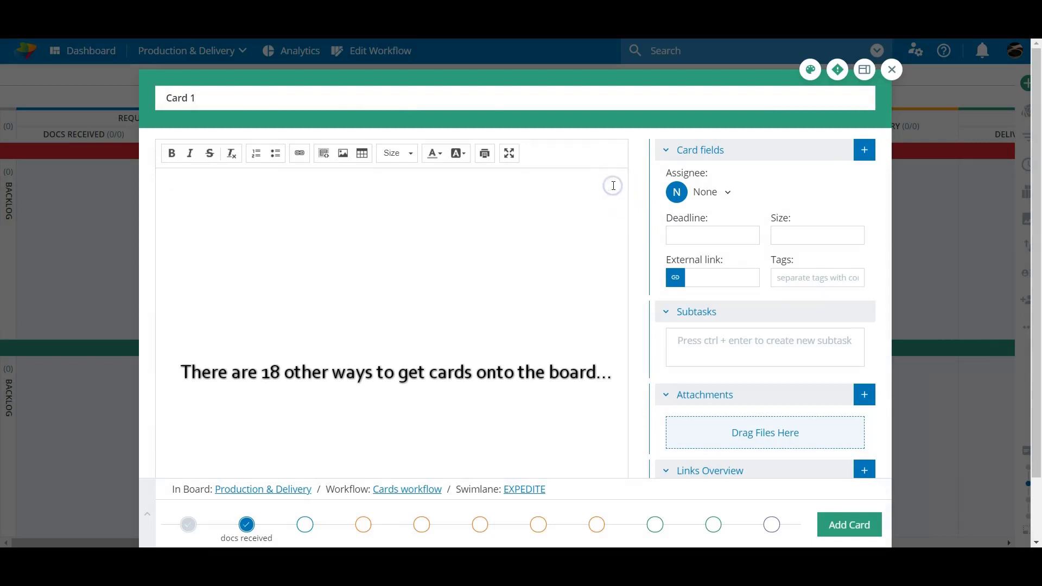
pyautogui.write('Short Description here')
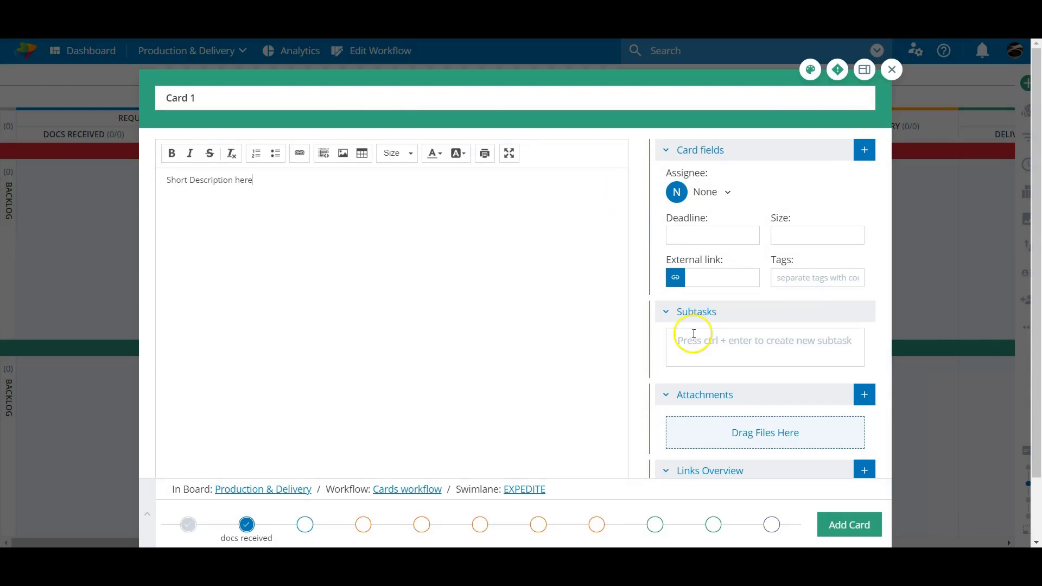
pyautogui.click(711, 192)
pyautogui.click(700, 263)
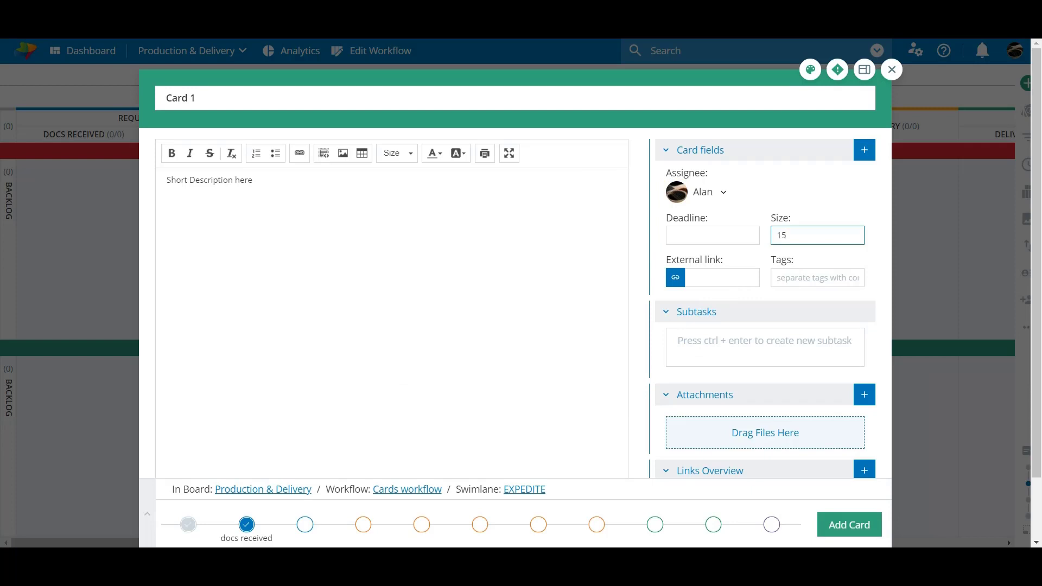
pyautogui.click(810, 70)
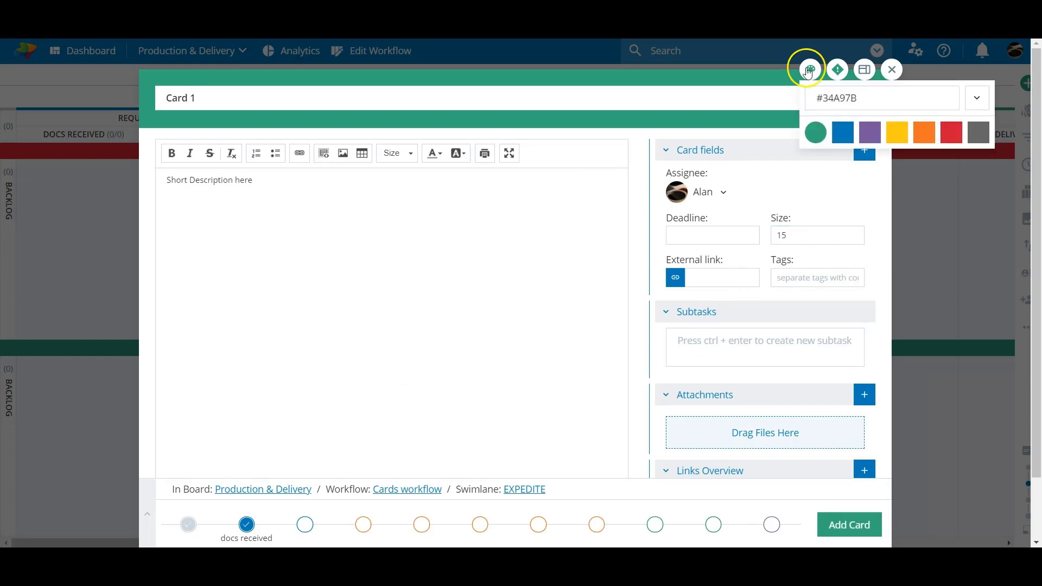
pyautogui.click(841, 130)
pyautogui.click(837, 69)
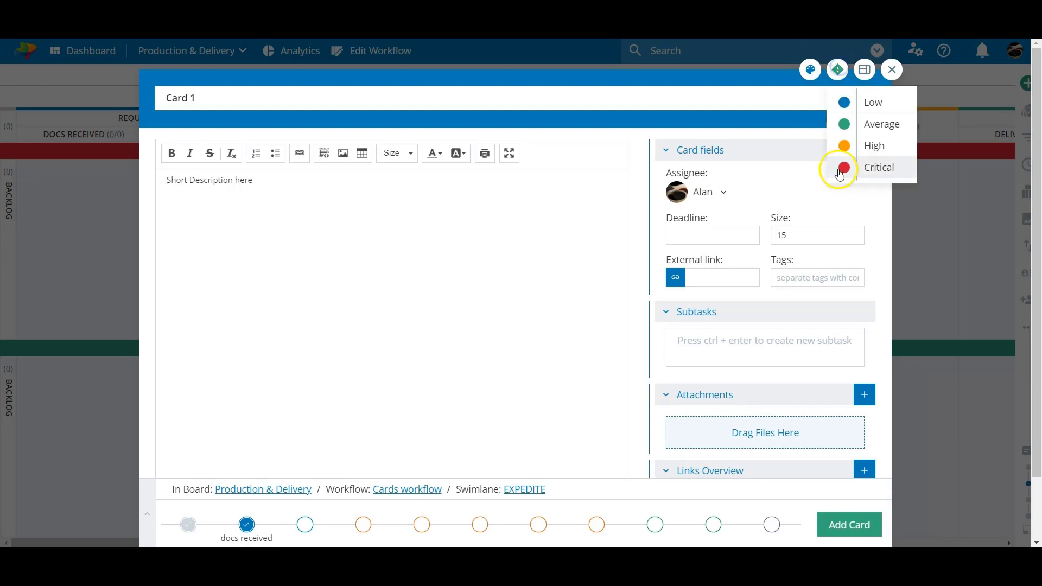
pyautogui.click(843, 165)
pyautogui.click(842, 523)
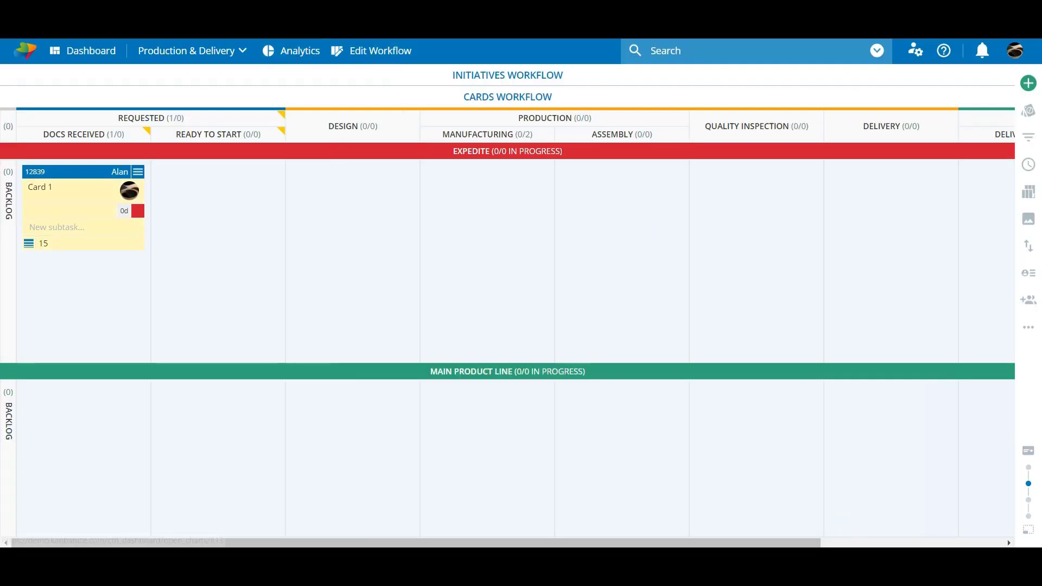
# Create Card 2 in the Main Product Line backlog with a description and assignee, and begin Card 3
pyautogui.click(90, 412)
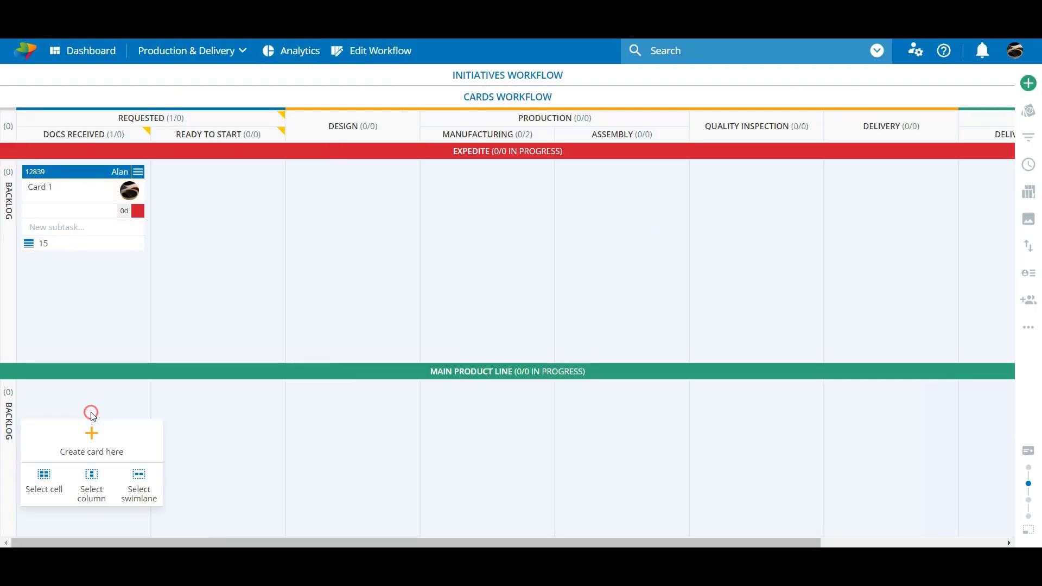
pyautogui.click(93, 435)
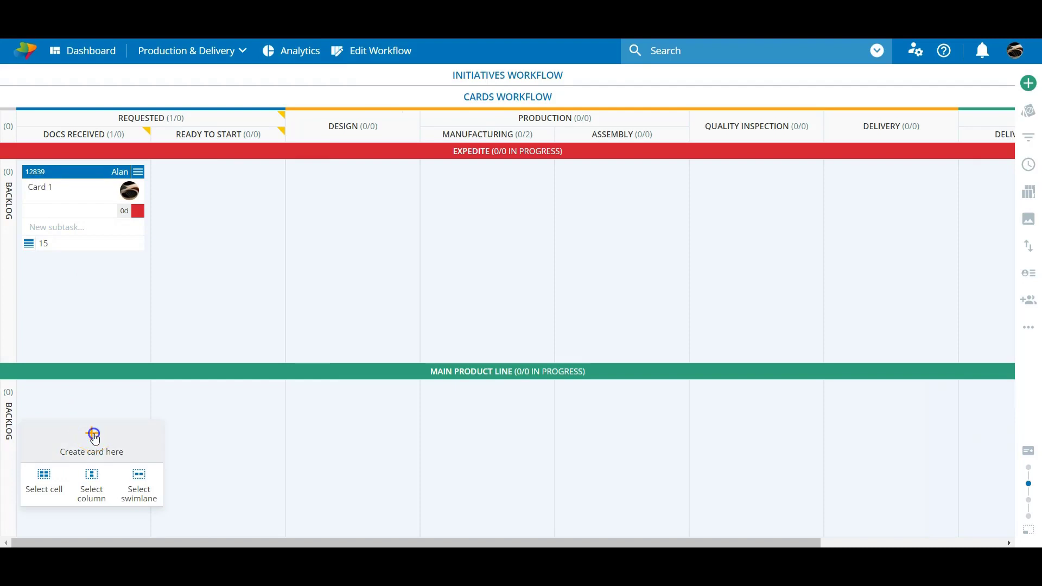
pyautogui.click(93, 435)
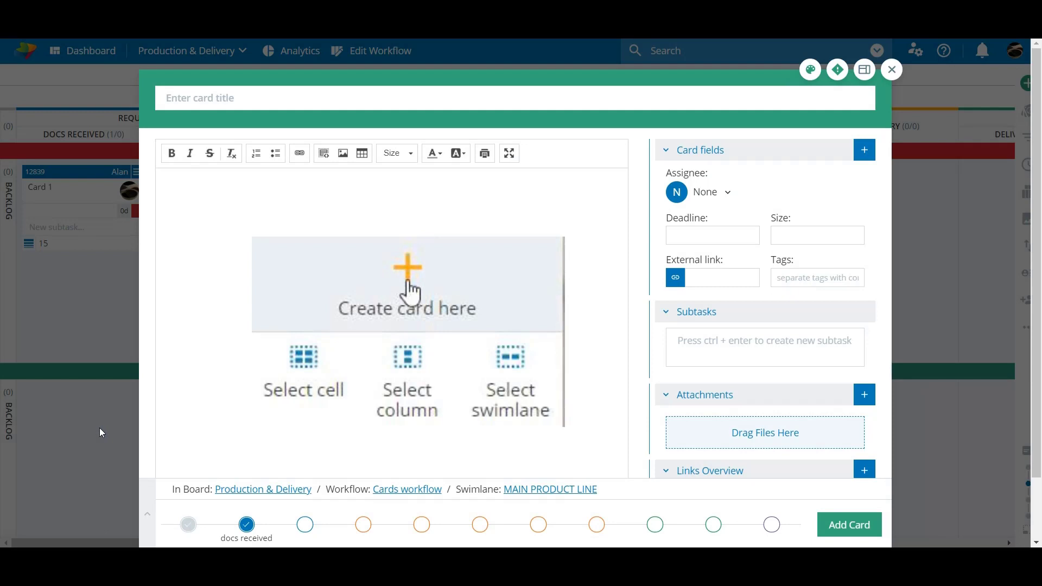
pyautogui.write('Card 2')
pyautogui.click(201, 196)
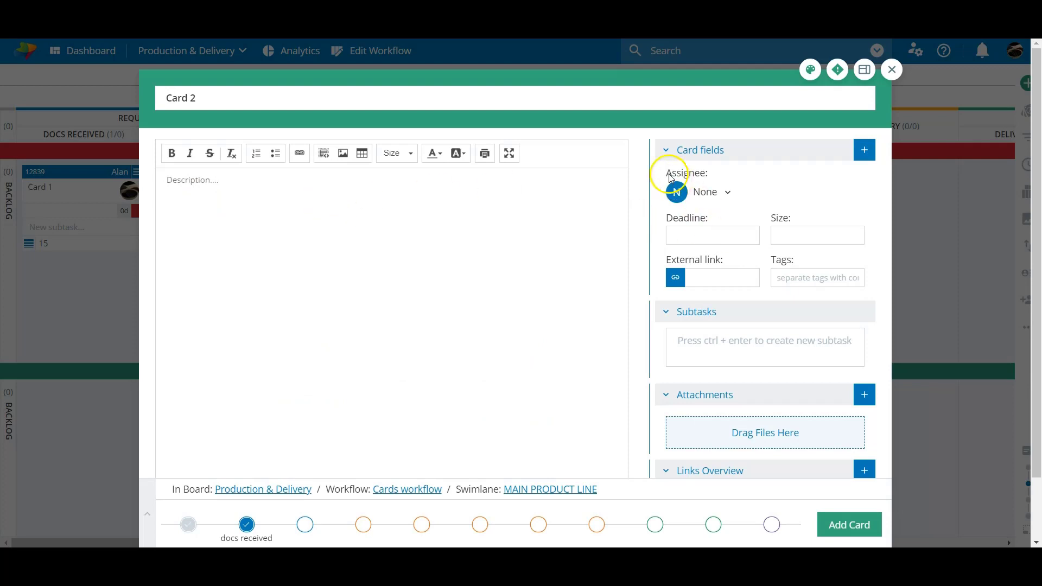
pyautogui.click(685, 192)
pyautogui.click(684, 261)
pyautogui.click(198, 189)
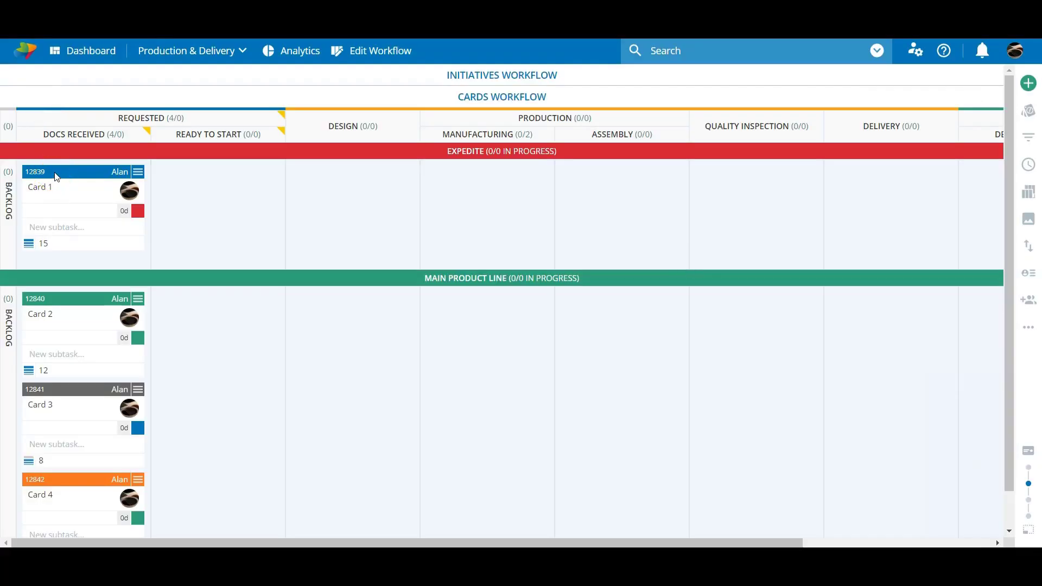
# Drag Card 1 through Ready to Start to the rightmost Expedite column, and Cards 2, 3 and 4 into Design
pyautogui.moveTo(57, 176); pyautogui.dragTo(195, 183)
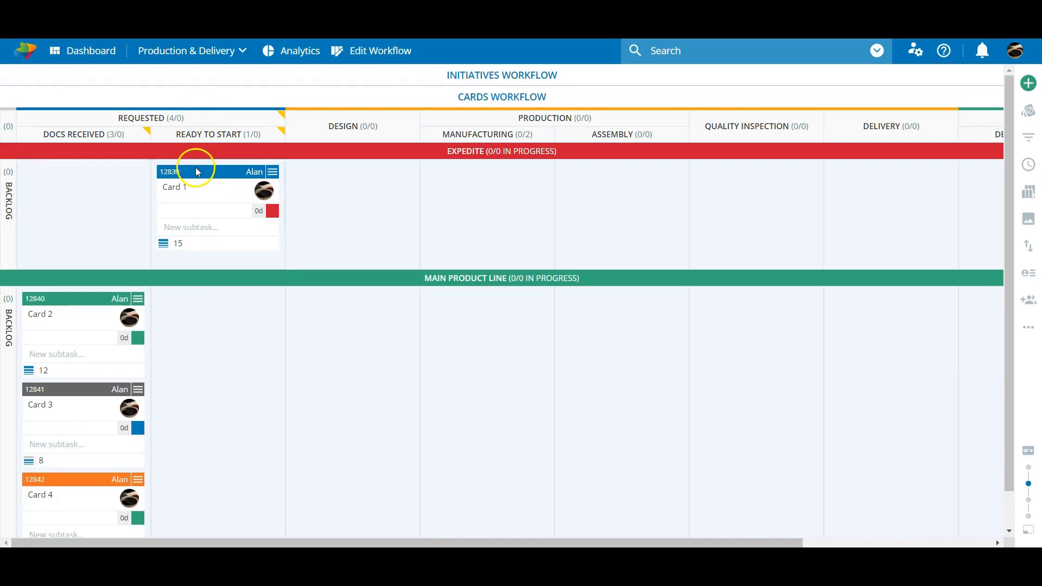
pyautogui.moveTo(198, 172); pyautogui.dragTo(787, 181)
pyautogui.hscroll(-4, 222, 422)
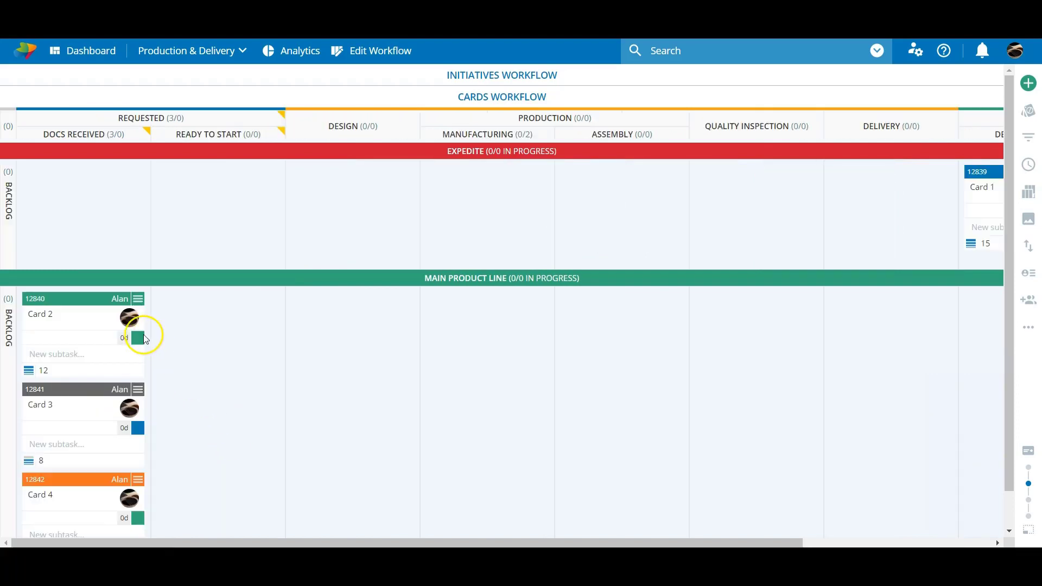
pyautogui.moveTo(76, 299); pyautogui.dragTo(329, 332)
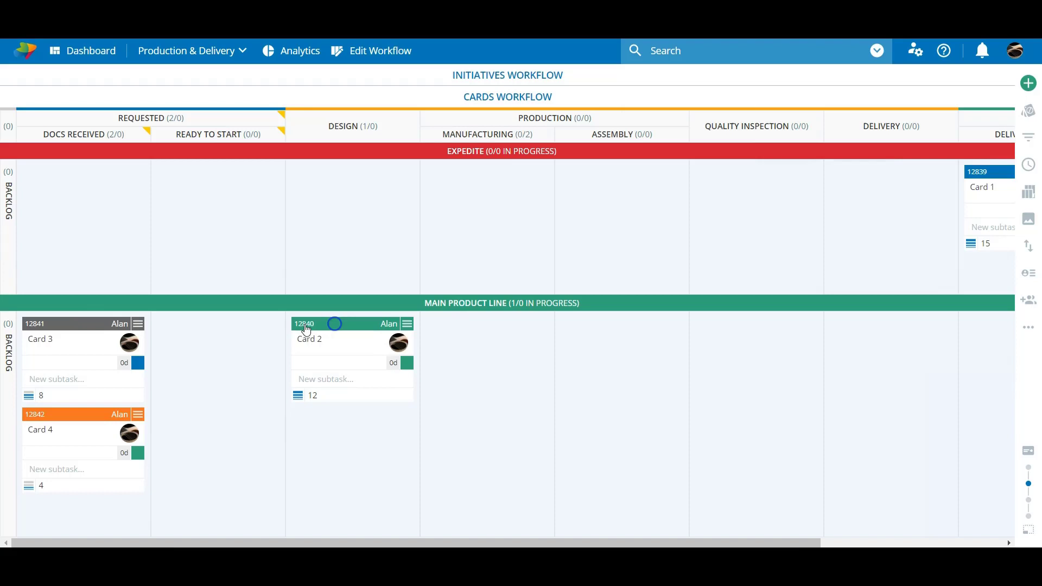
pyautogui.moveTo(93, 316); pyautogui.dragTo(356, 439)
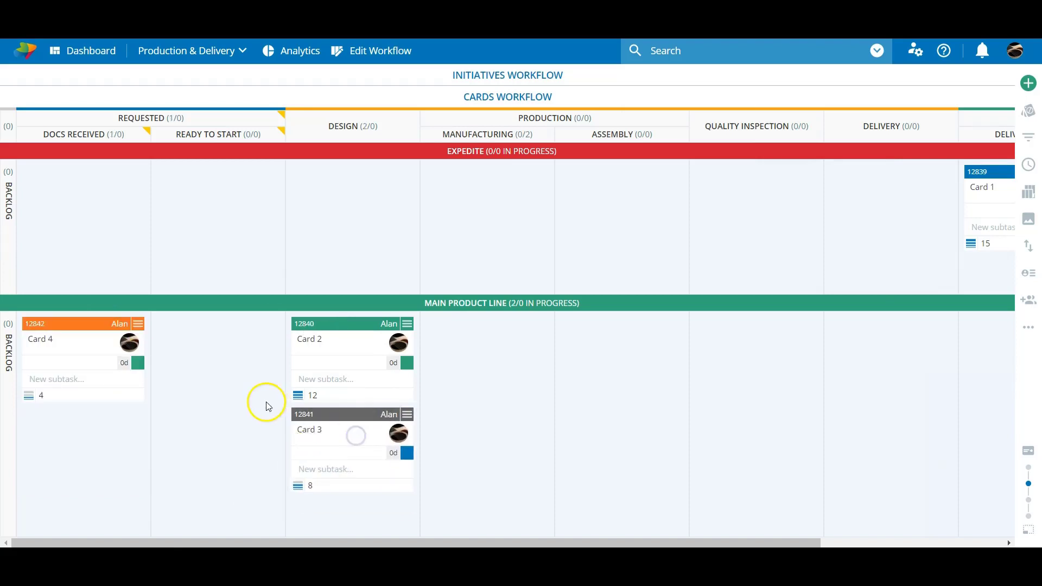
pyautogui.moveTo(70, 323); pyautogui.dragTo(326, 475)
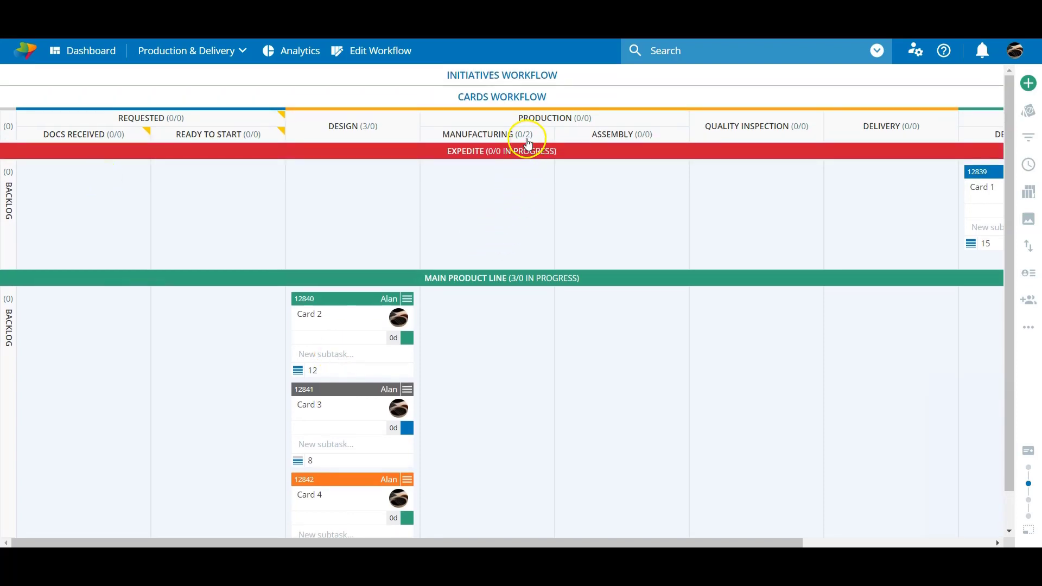
# Move Cards 2, 3 and 4 into Manufacturing, exceeding the limit of 2 with a recorded reason
pyautogui.moveTo(529, 140)
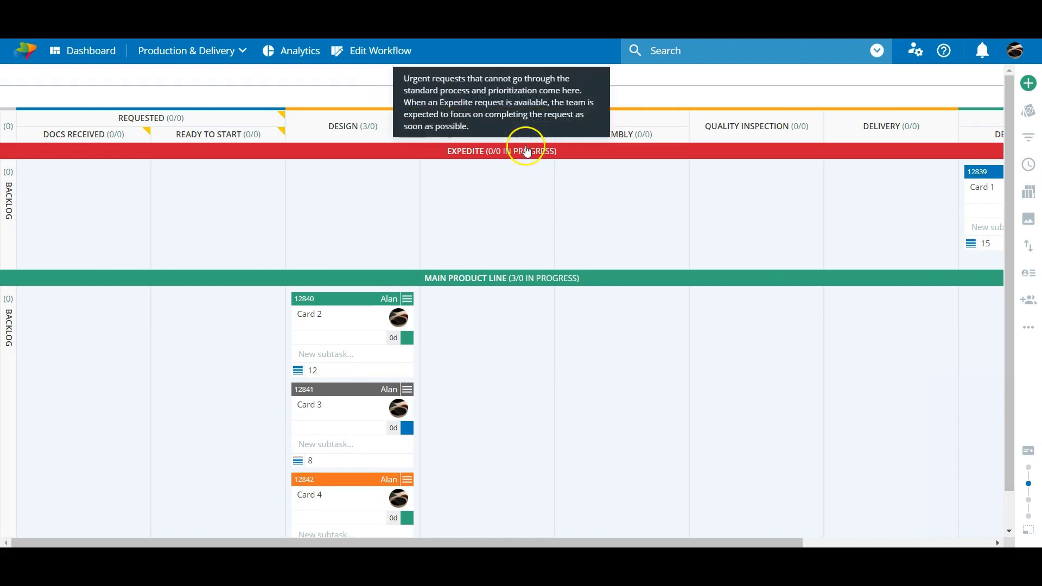
pyautogui.moveTo(332, 299); pyautogui.dragTo(459, 340)
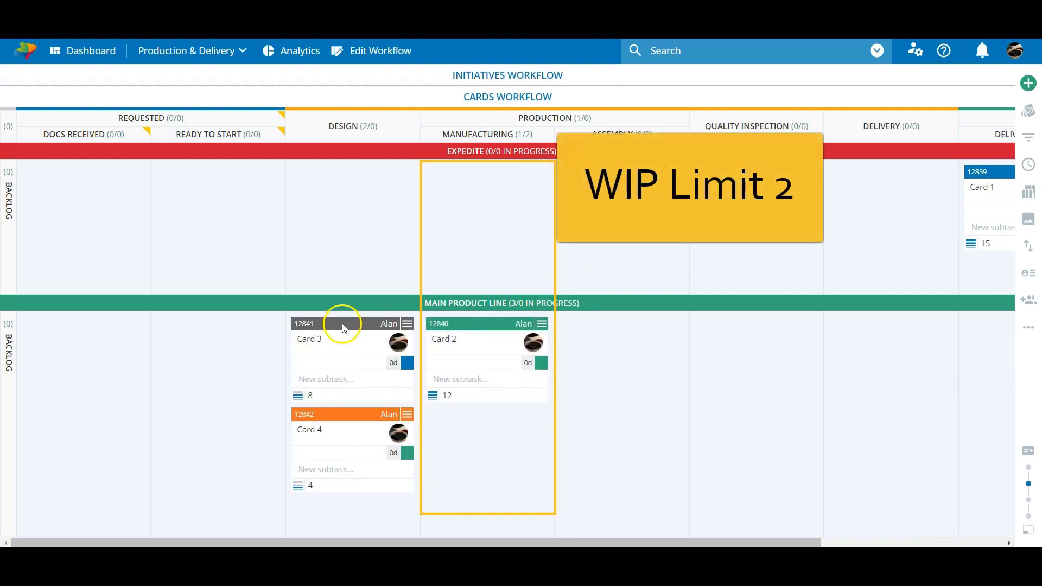
pyautogui.moveTo(340, 325); pyautogui.dragTo(475, 463)
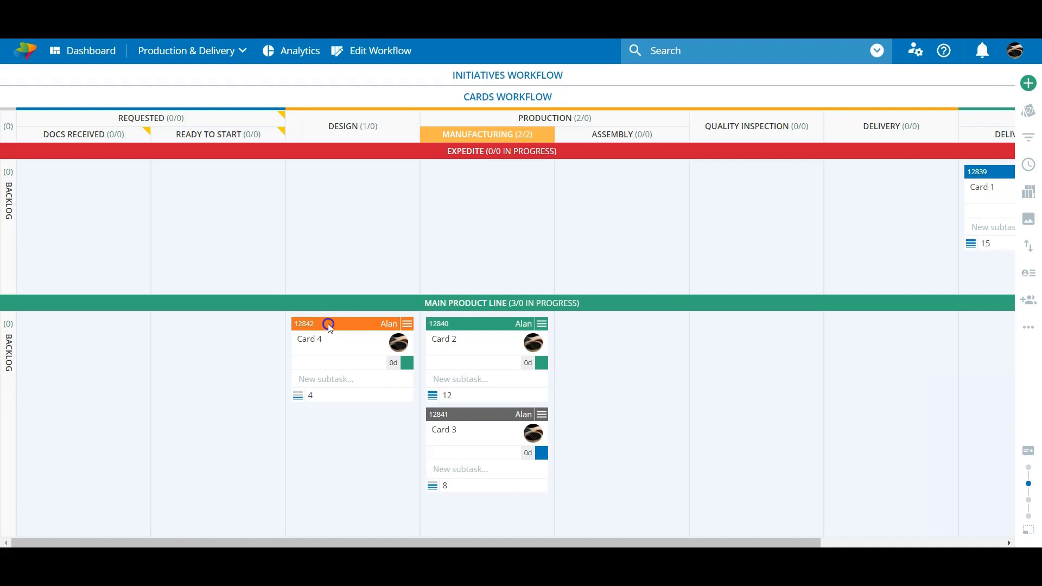
pyautogui.moveTo(327, 323); pyautogui.dragTo(457, 450)
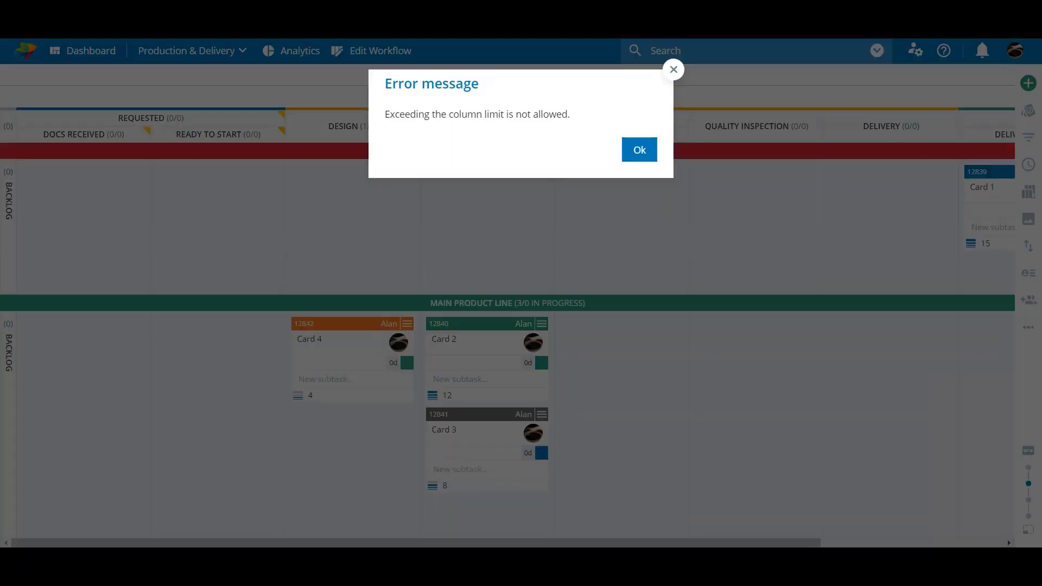
pyautogui.click(643, 154)
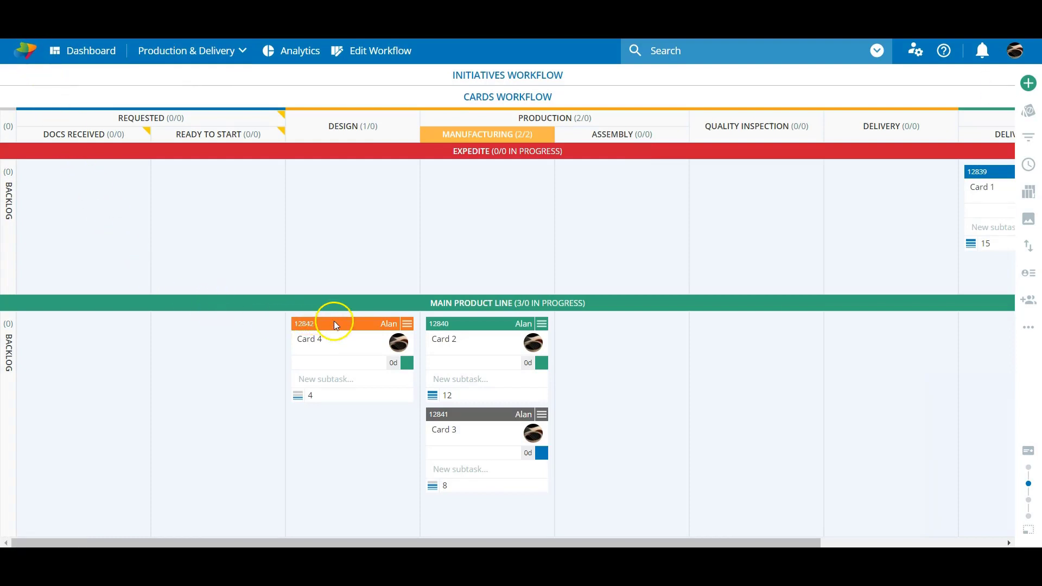
pyautogui.moveTo(334, 321); pyautogui.dragTo(461, 461)
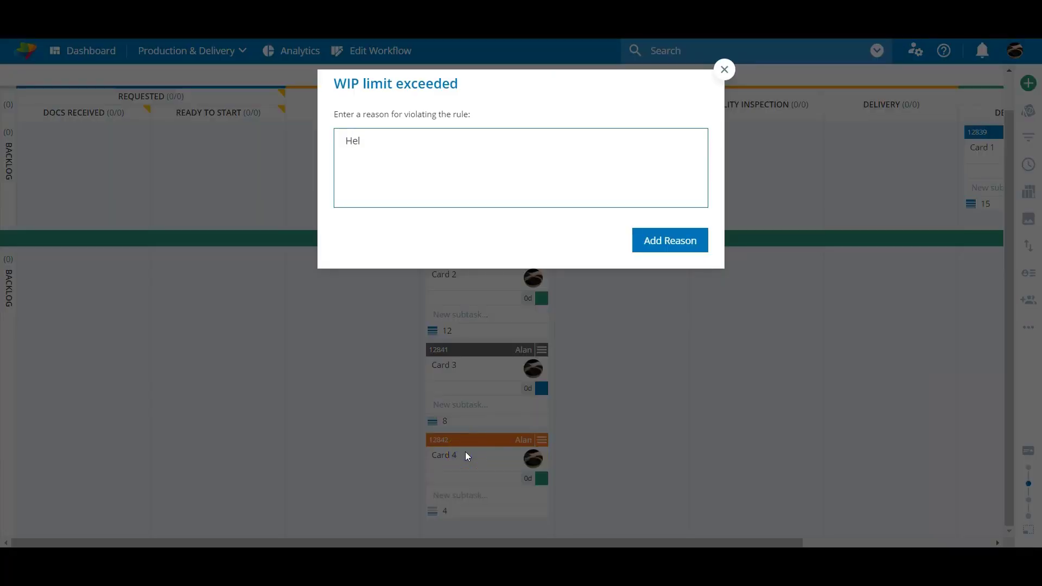
pyautogui.write('ets')
pyautogui.click(450, 455)
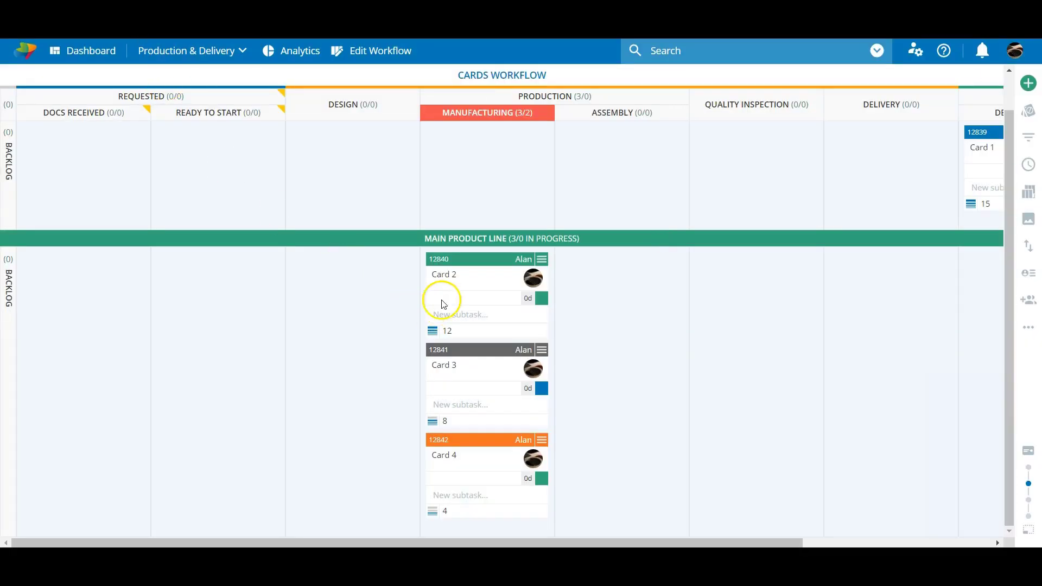
# Move Cards 2 and 4 into Assembly, then carry Card 3 and the rest into Delivered
pyautogui.moveTo(456, 260); pyautogui.dragTo(590, 271)
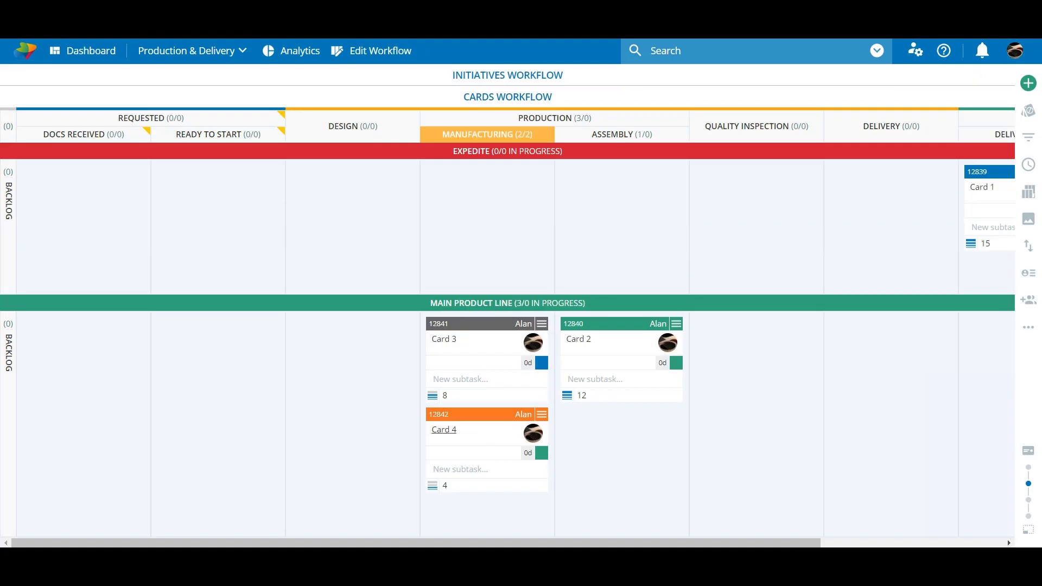
pyautogui.moveTo(478, 428); pyautogui.dragTo(611, 429)
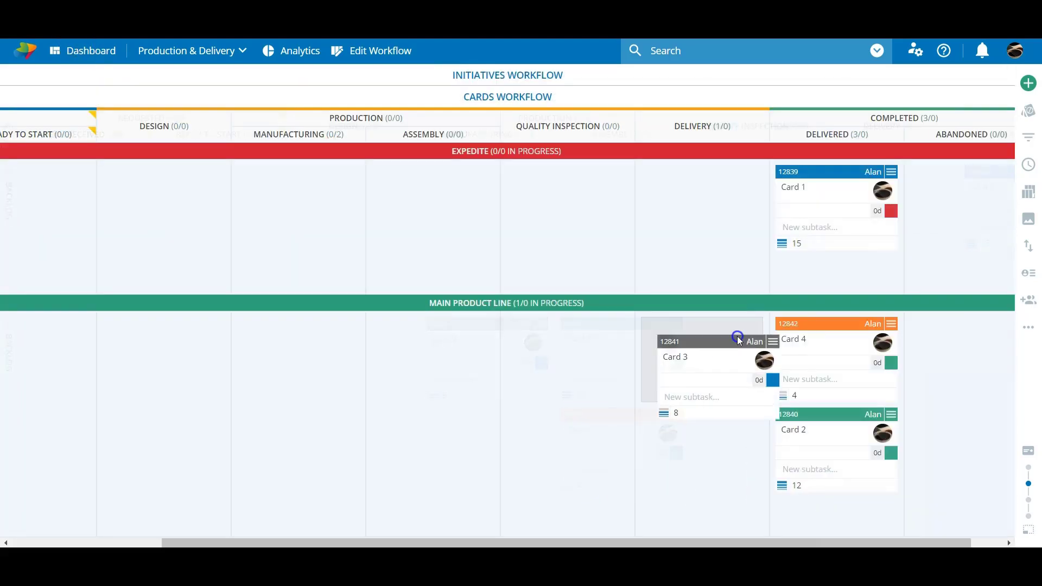
pyautogui.moveTo(739, 340); pyautogui.dragTo(858, 301)
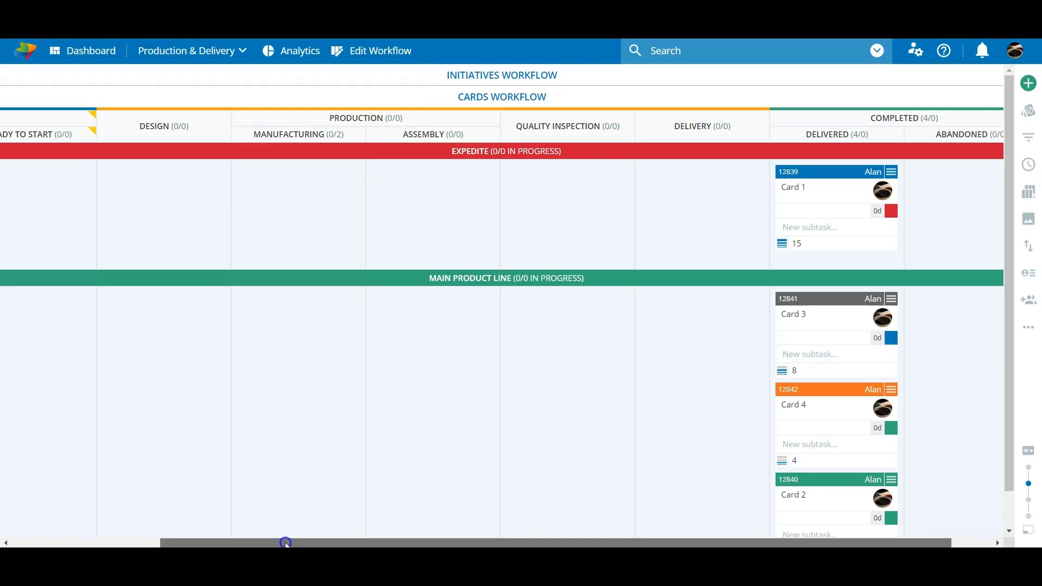
pyautogui.moveTo(284, 542); pyautogui.dragTo(131, 531)
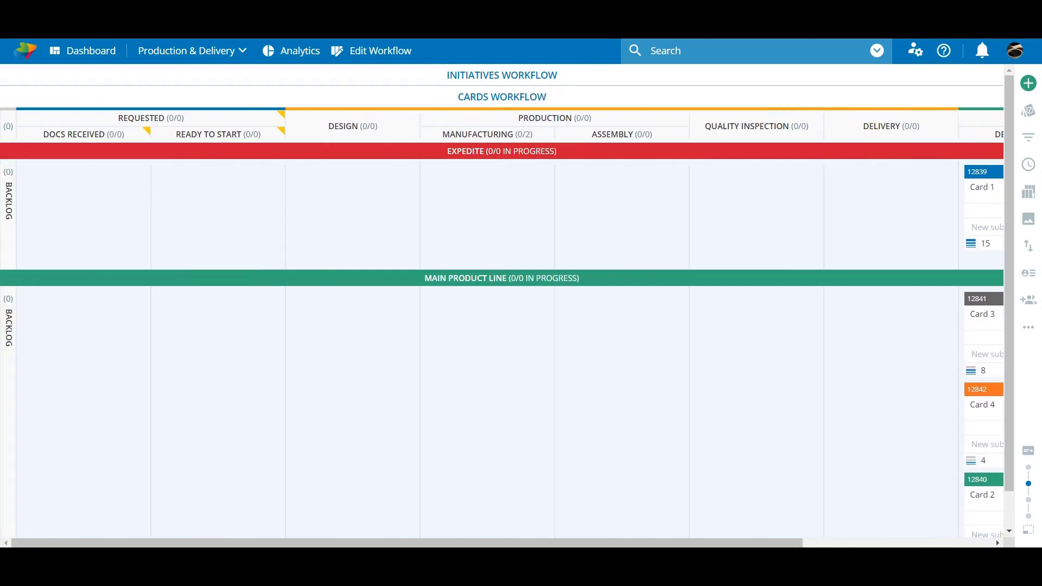
pyautogui.moveTo(463, 158)
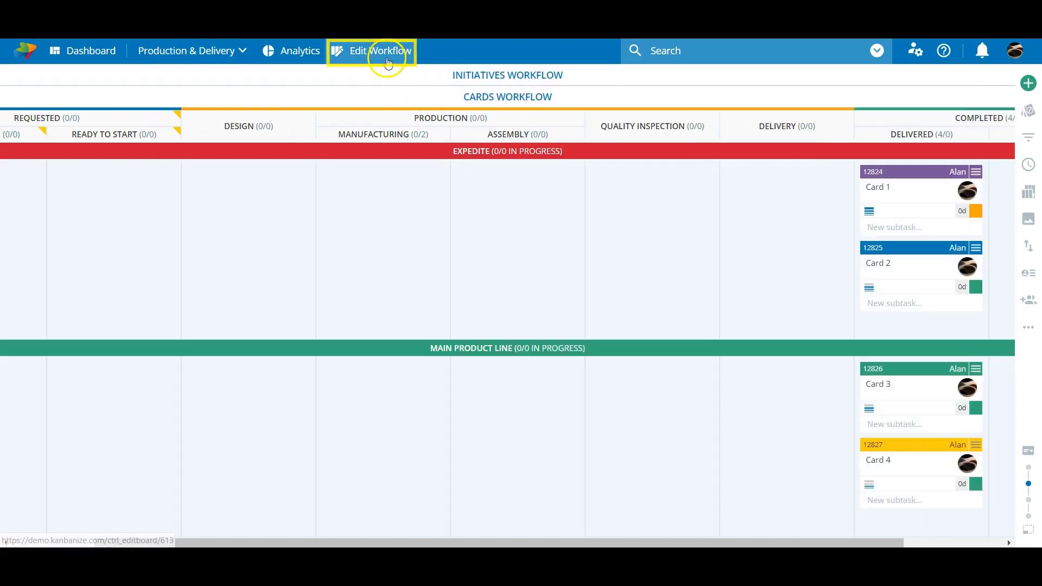
# In the workflow editor, merge Manufacturing's Expedite cell into Assembly and set Manufacturing's limit to 3
pyautogui.click(386, 54)
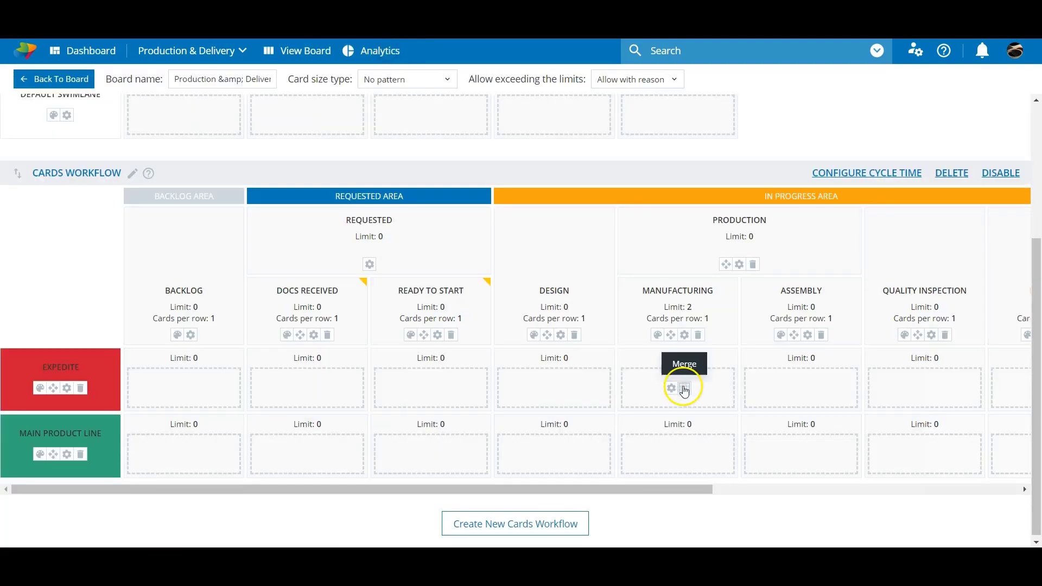
pyautogui.moveTo(734, 386); pyautogui.dragTo(844, 376)
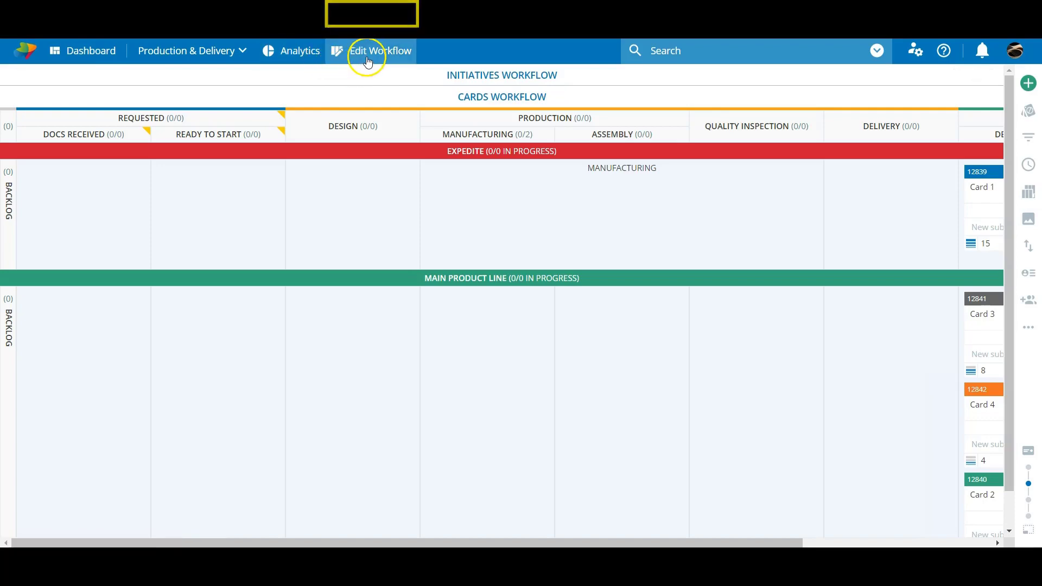
pyautogui.click(372, 53)
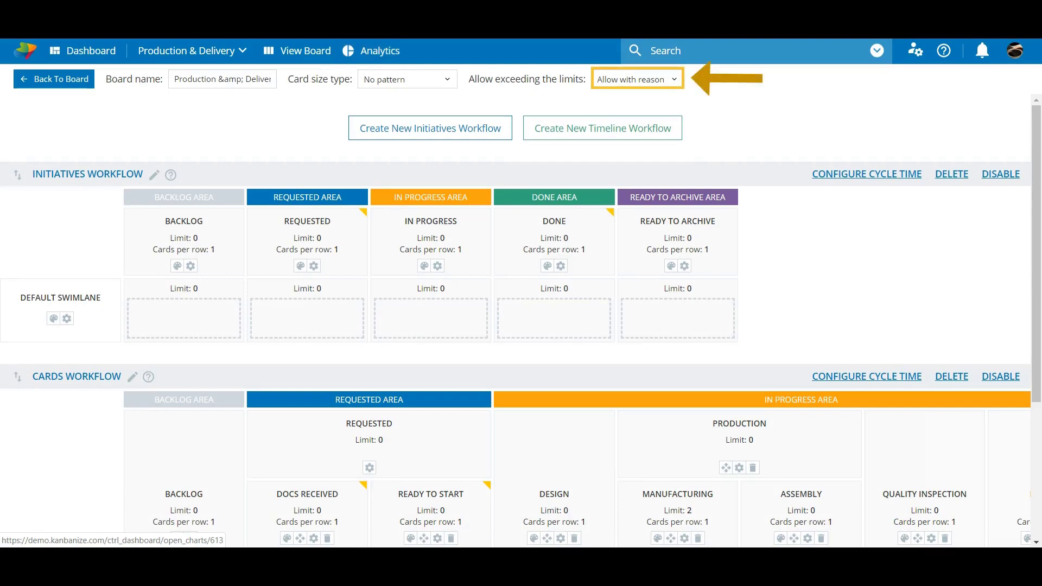
pyautogui.scroll(-3, 645, 356)
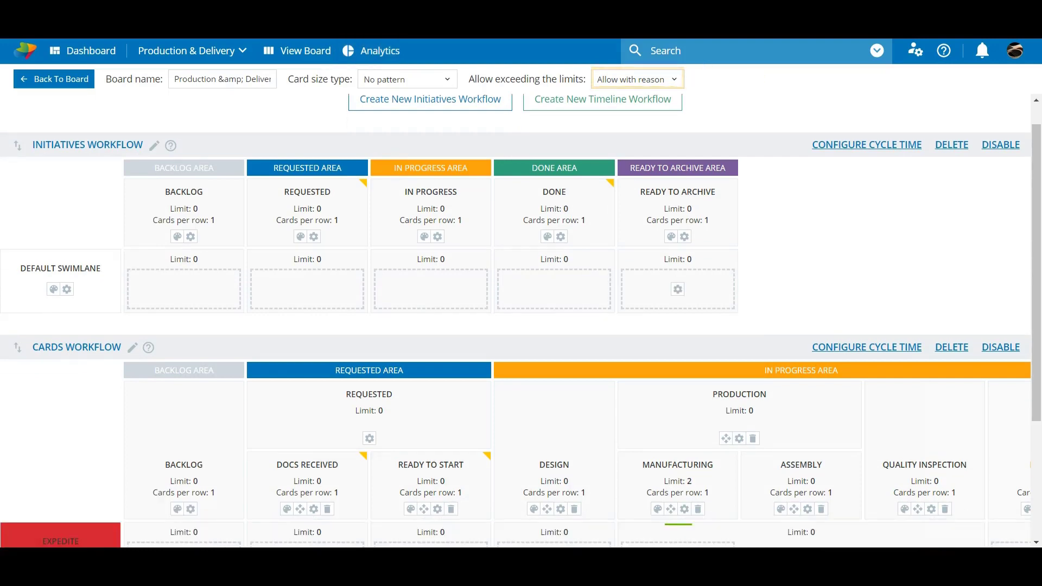
pyautogui.click(688, 306)
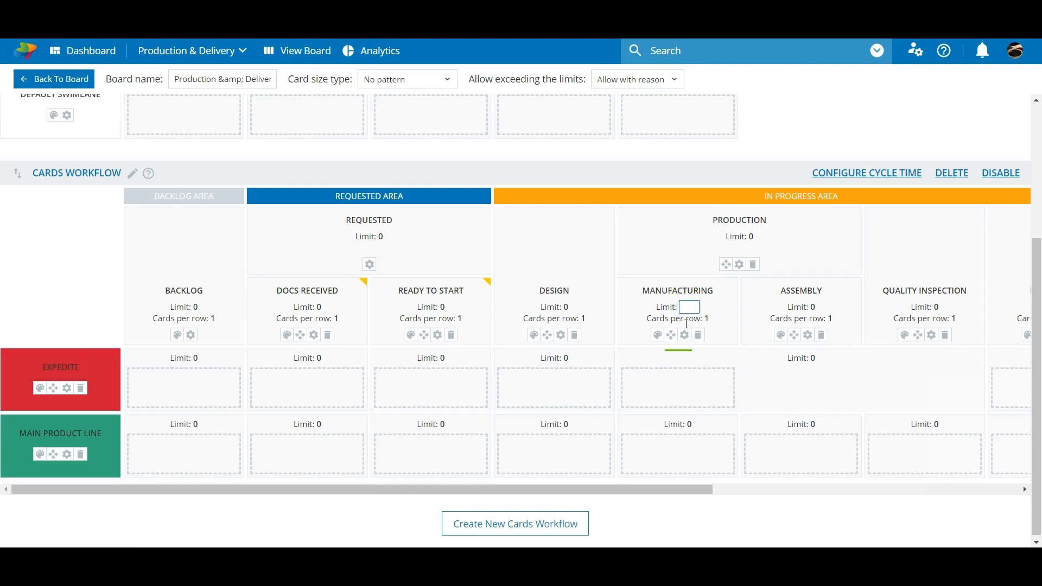
pyautogui.click(723, 300)
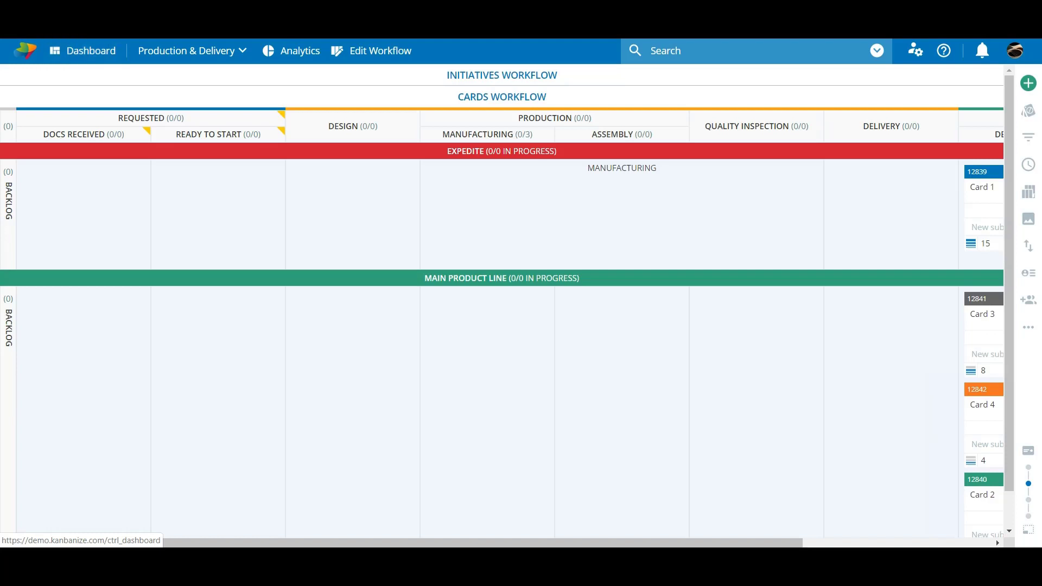
# Reload Production & Delivery, expand the Initiatives Workflow lanes and open a new card in Requested
pyautogui.click(157, 48)
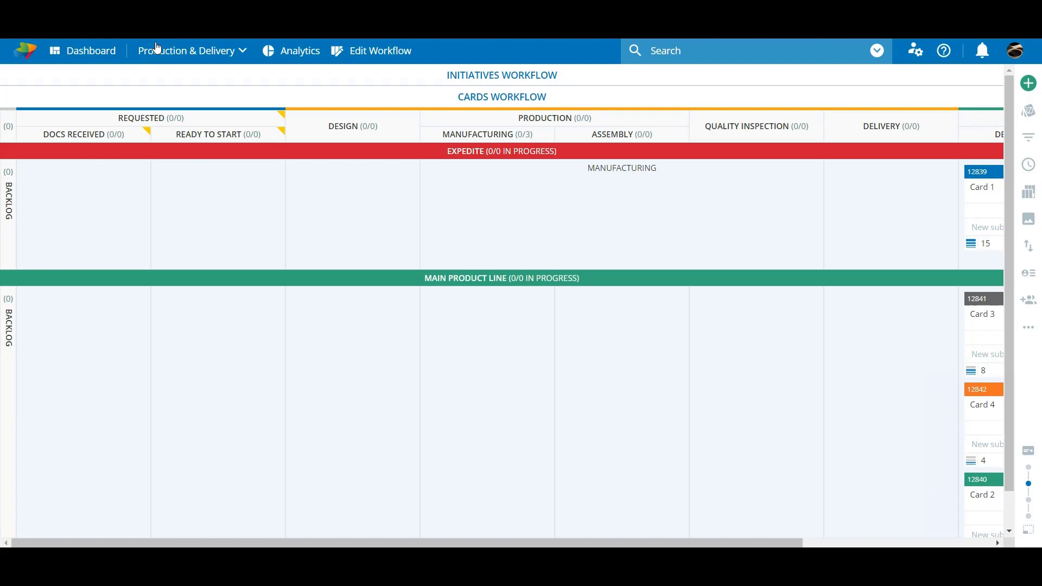
pyautogui.click(855, 203)
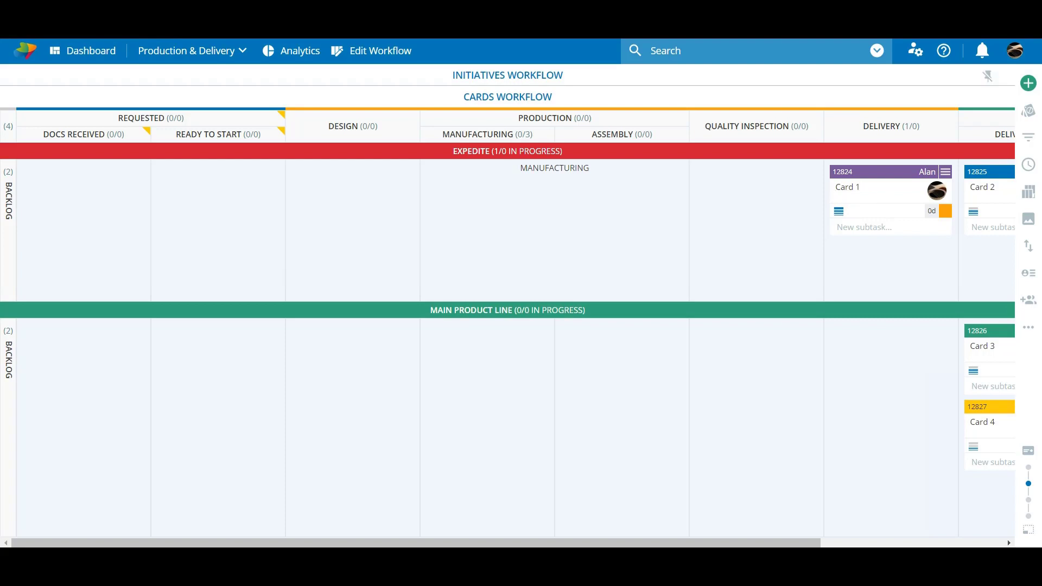
pyautogui.click(492, 76)
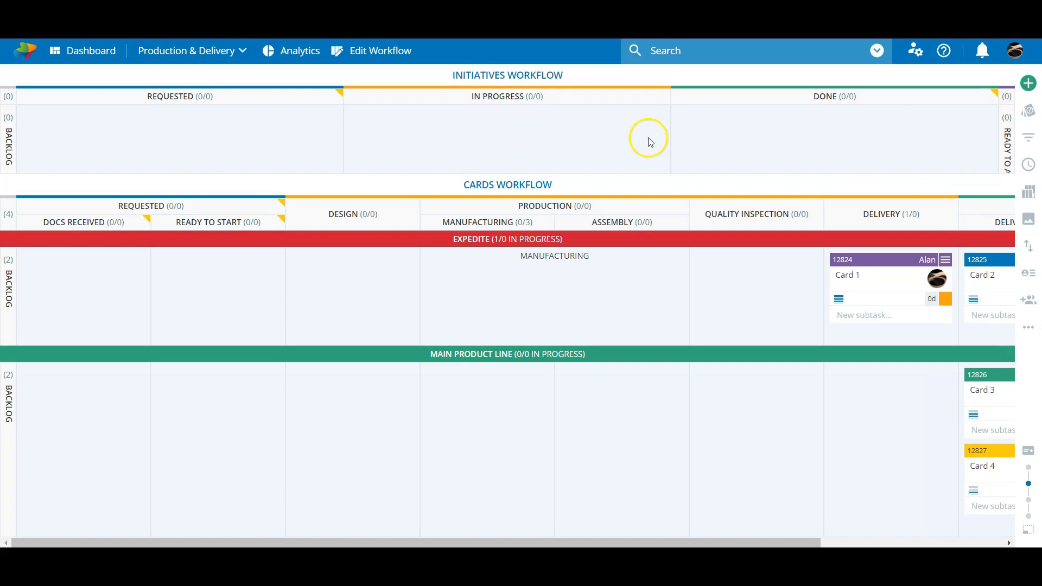
pyautogui.click(227, 136)
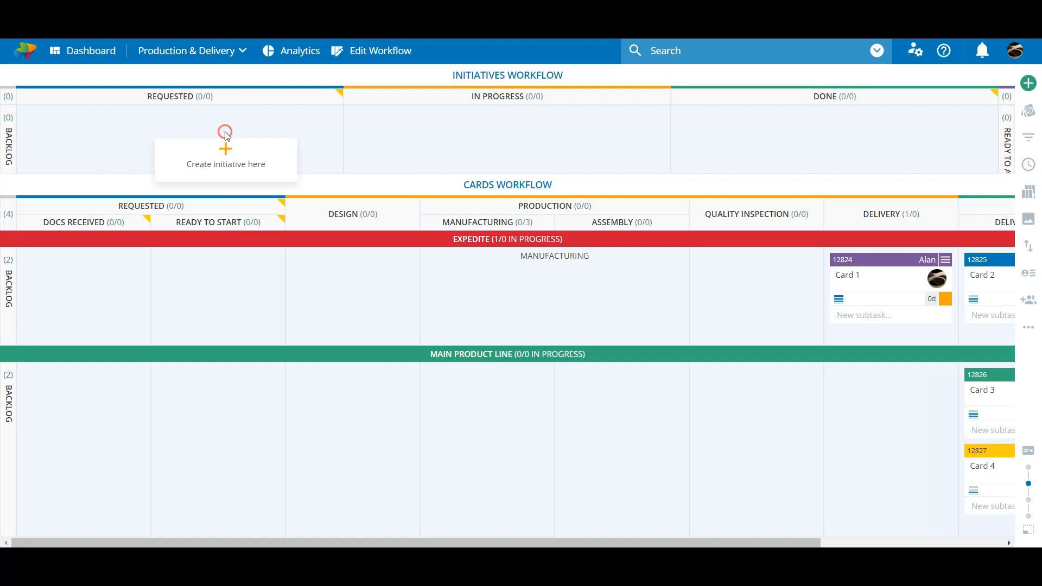
# Create the initiative 'A Very Big Thing' in the Requested column
pyautogui.click(227, 150)
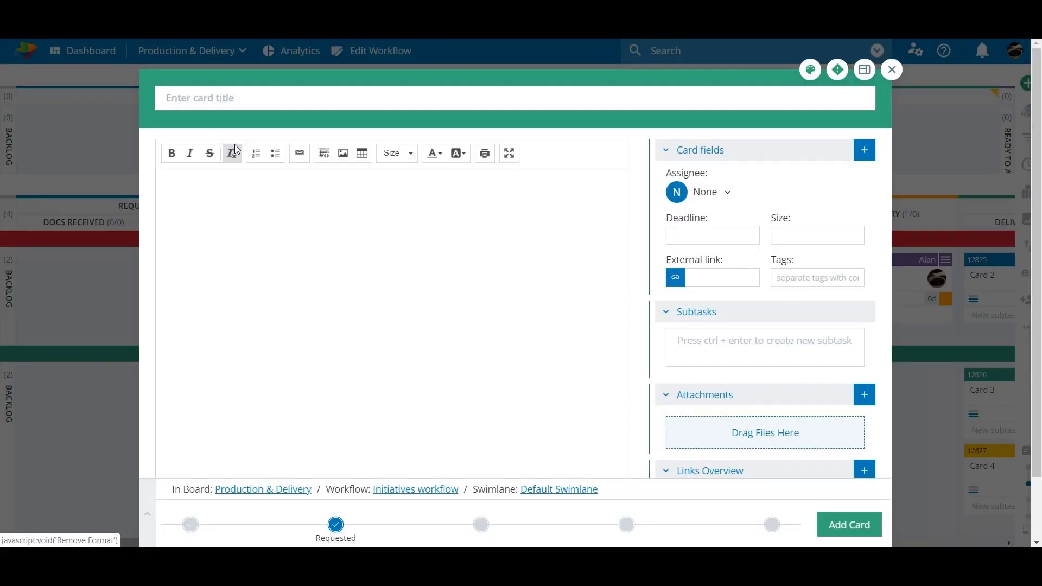
pyautogui.write('A ve')
pyautogui.write('ry Big Thing')
pyautogui.press('Return')
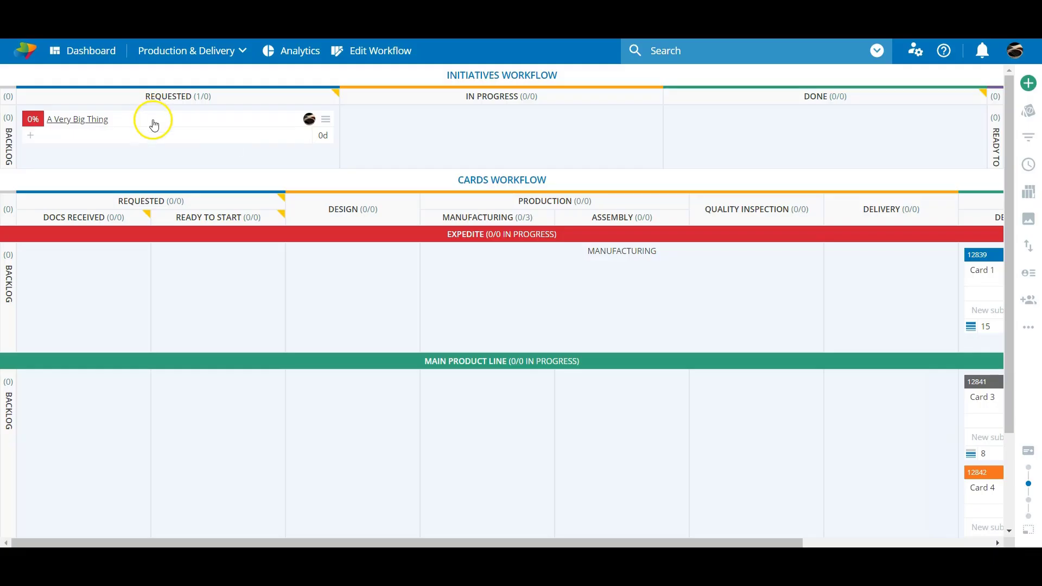
# Add child card 'A VERY BIG THING PART 3' with a description, Critical priority and size 30
pyautogui.moveTo(149, 139); pyautogui.dragTo(106, 283)
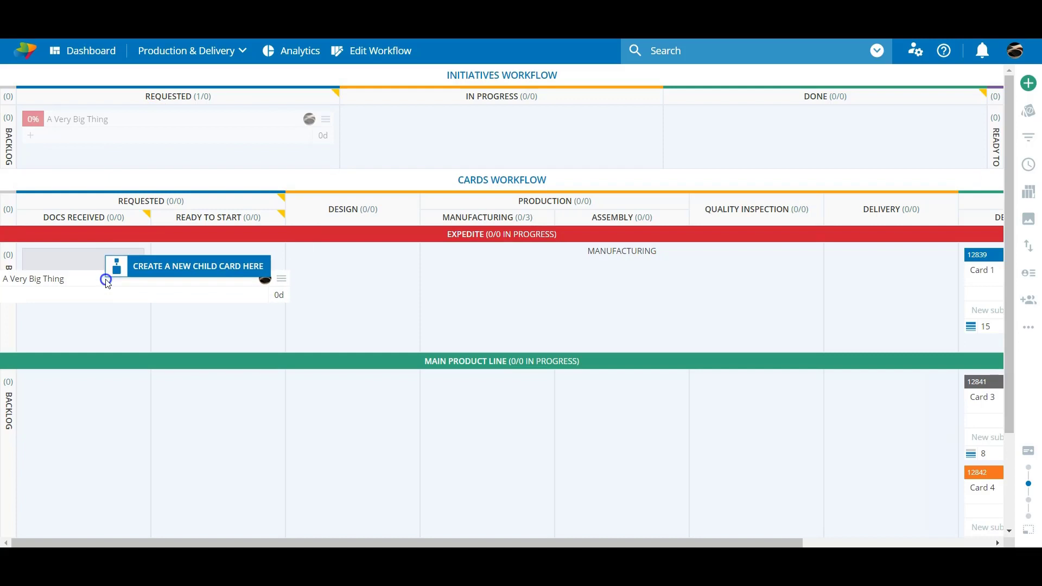
pyautogui.click(162, 299)
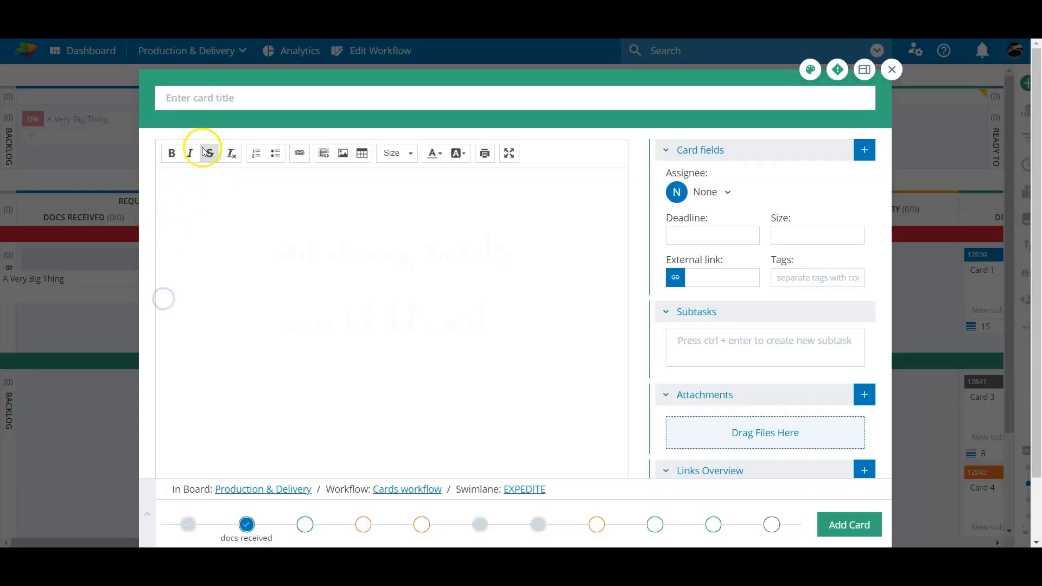
pyautogui.write('A VERY BIG THING PART')
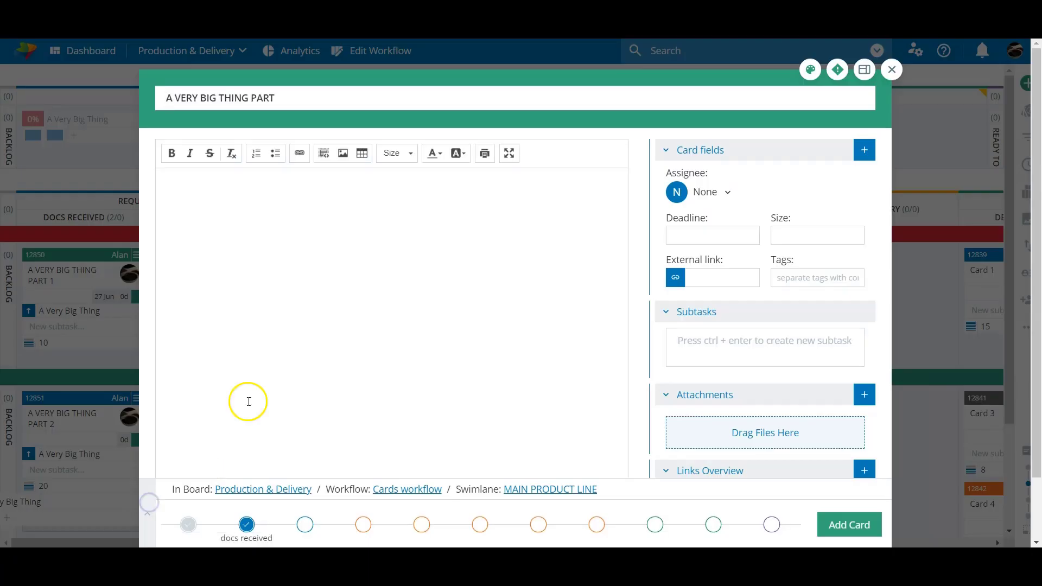
pyautogui.write('3')
pyautogui.click(248, 401)
pyautogui.write('description')
pyautogui.click(837, 69)
pyautogui.click(848, 167)
pyautogui.click(810, 70)
pyautogui.click(792, 235)
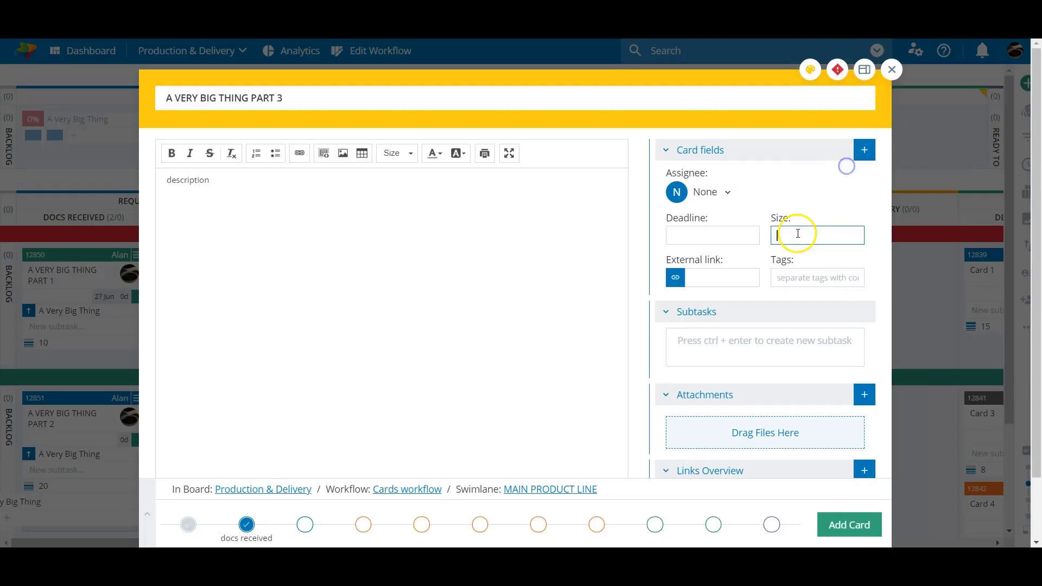
pyautogui.write('30')
pyautogui.click(848, 524)
# Add child card PART 4 with a description, an assignee, size 40 and red colour
pyautogui.click(168, 263)
pyautogui.click(179, 262)
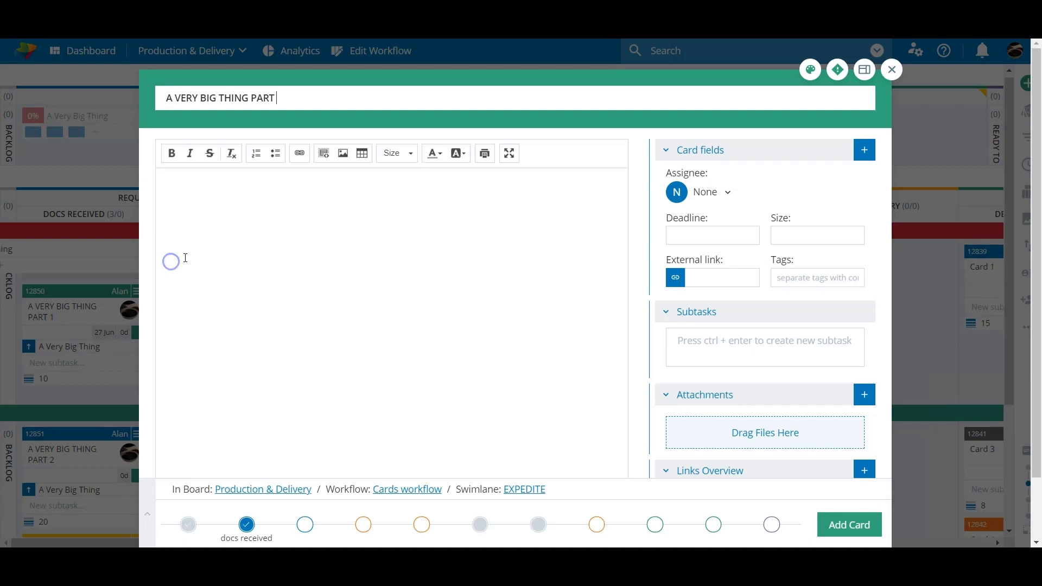
pyautogui.write('4')
pyautogui.click(236, 182)
pyautogui.write('description')
pyautogui.click(705, 192)
pyautogui.click(700, 217)
pyautogui.click(784, 235)
pyautogui.write('40')
pyautogui.click(810, 70)
pyautogui.click(953, 132)
pyautogui.click(849, 525)
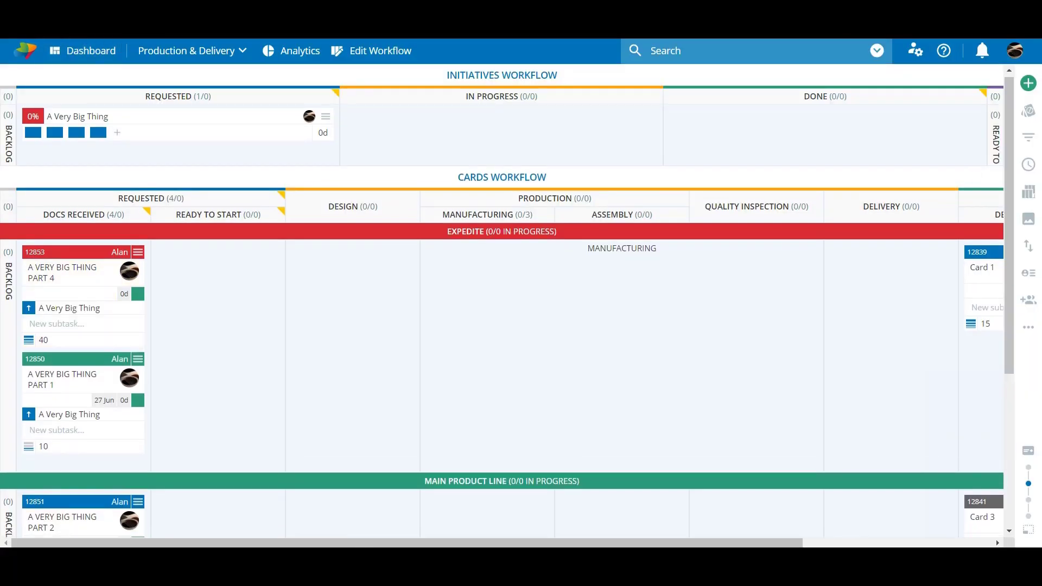
pyautogui.scroll(-3, 507, 304)
pyautogui.scroll(-2, 507, 326)
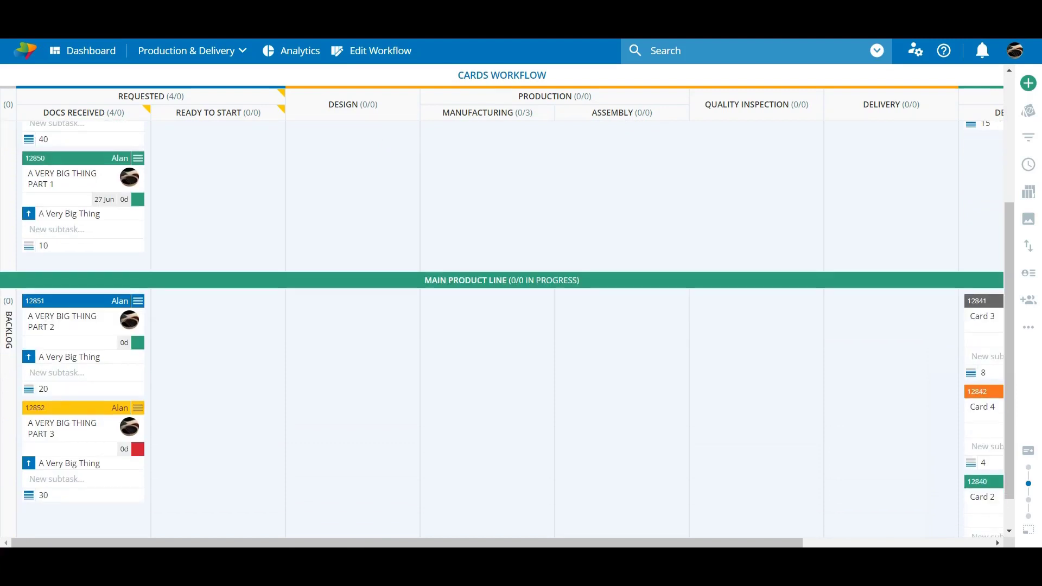
pyautogui.scroll(2, 507, 326)
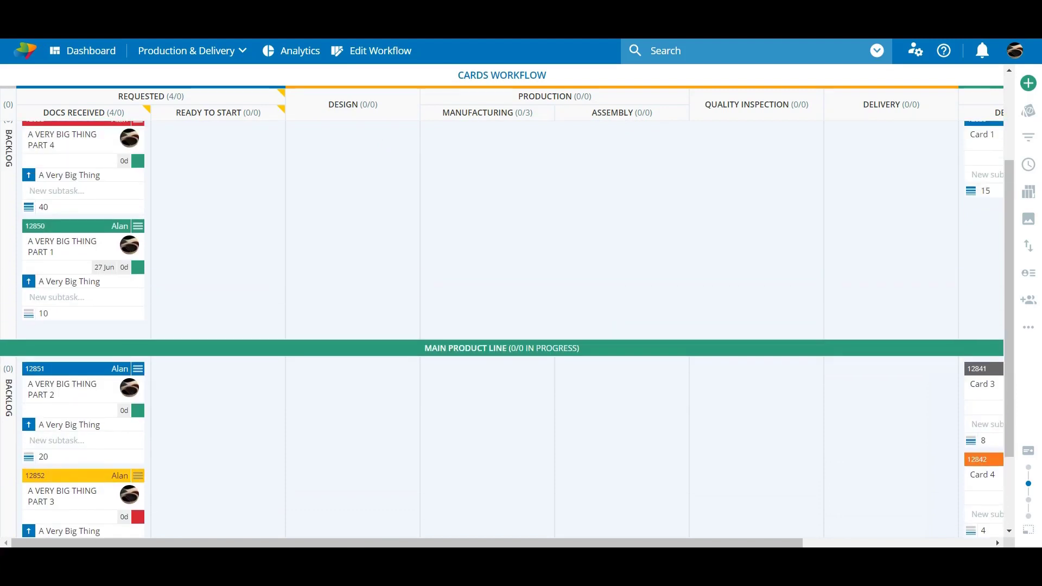
pyautogui.scroll(-1, 508, 325)
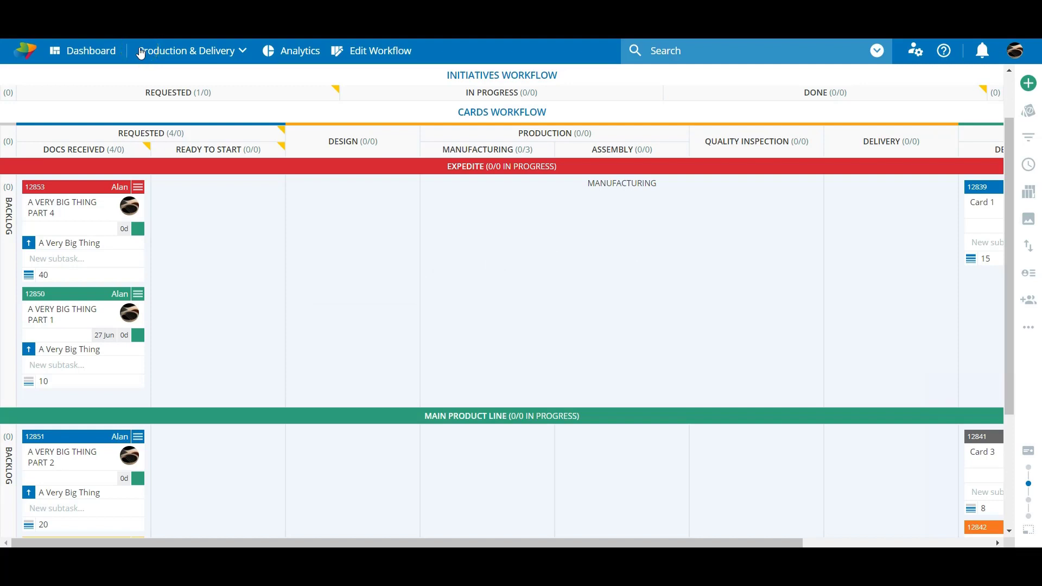
# Move PART 1 into Design, and PART 2 through Design into Production
pyautogui.click(109, 286)
pyautogui.moveTo(105, 291); pyautogui.dragTo(225, 293)
pyautogui.moveTo(237, 212); pyautogui.dragTo(350, 271)
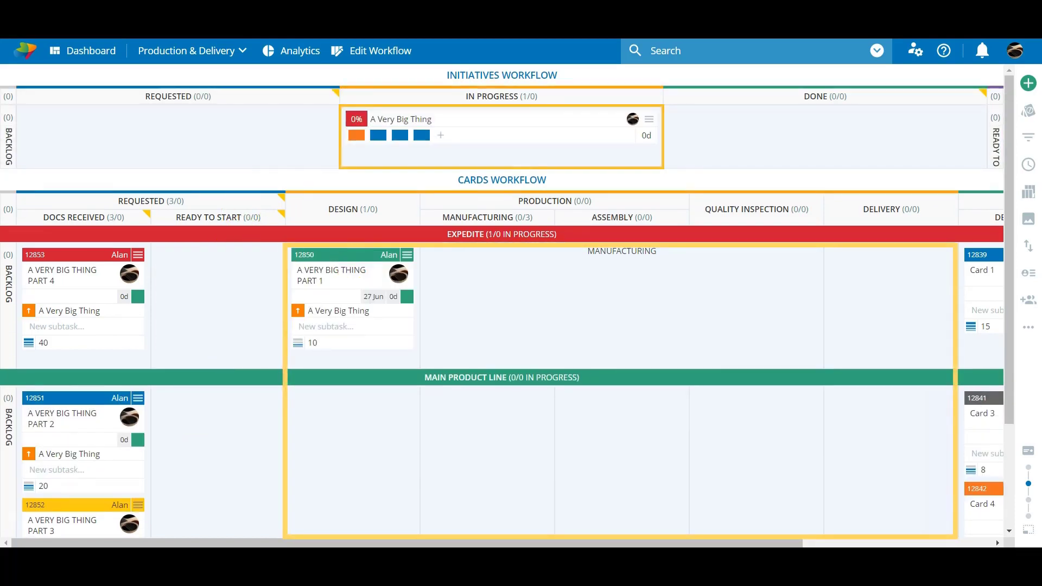
pyautogui.click(64, 401)
pyautogui.moveTo(64, 401); pyautogui.dragTo(345, 444)
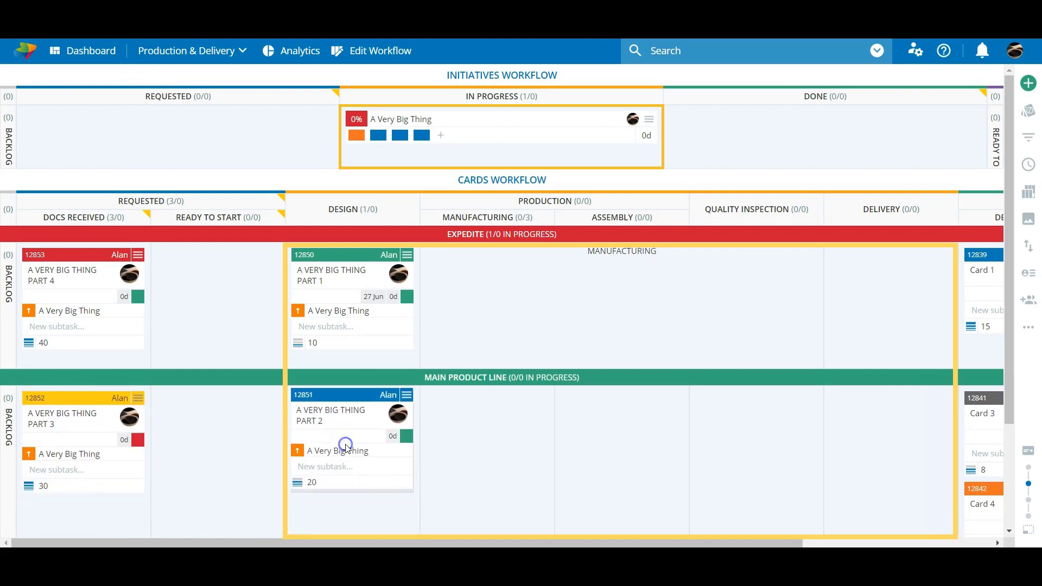
pyautogui.moveTo(338, 397); pyautogui.dragTo(593, 421)
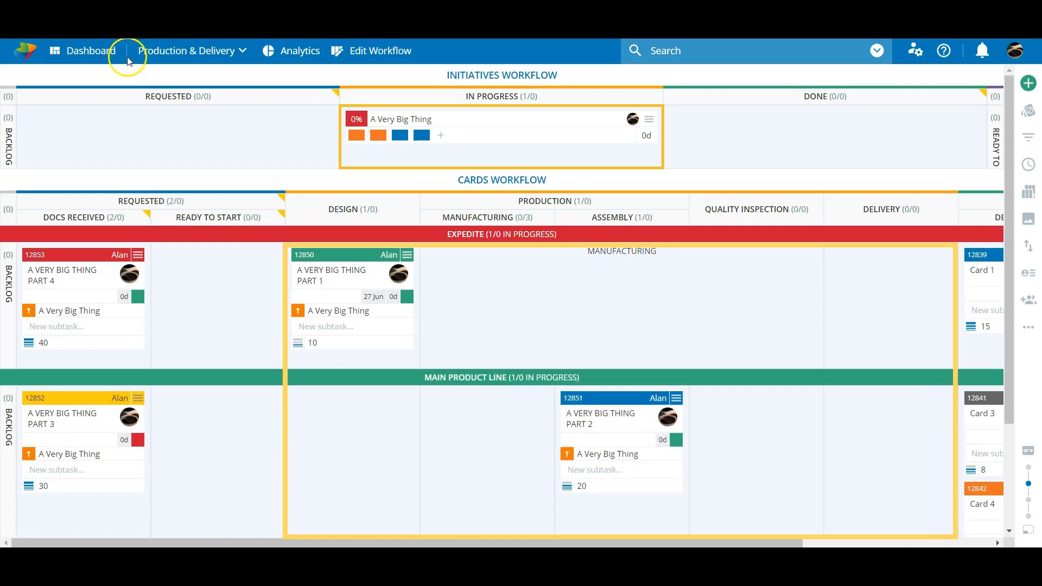
# Carry the PART 1 card across the Expedite lane into Delivery
pyautogui.moveTo(330, 257); pyautogui.dragTo(858, 256)
pyautogui.moveTo(81, 410); pyautogui.dragTo(348, 399)
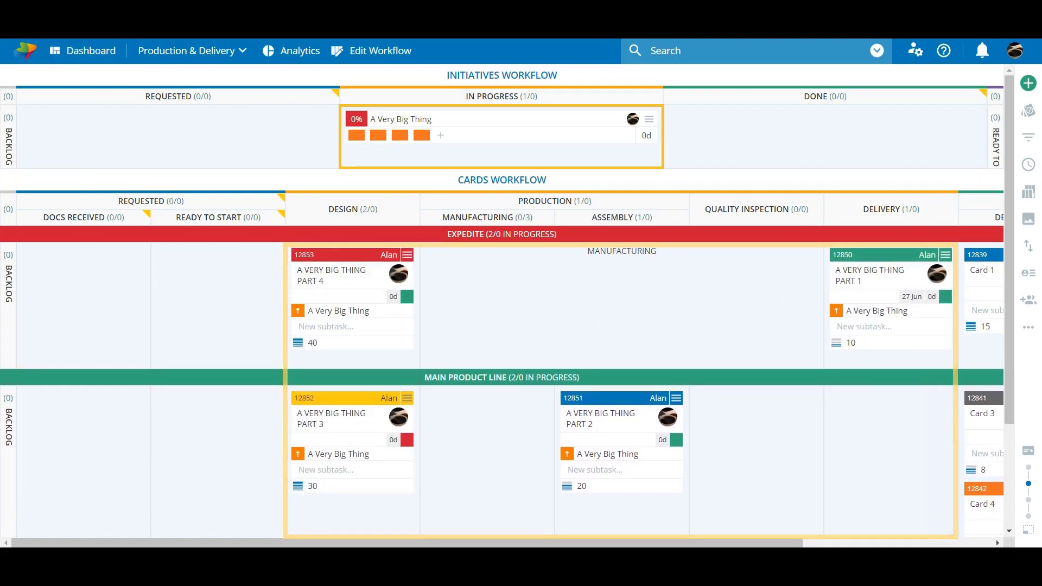
pyautogui.click(883, 254)
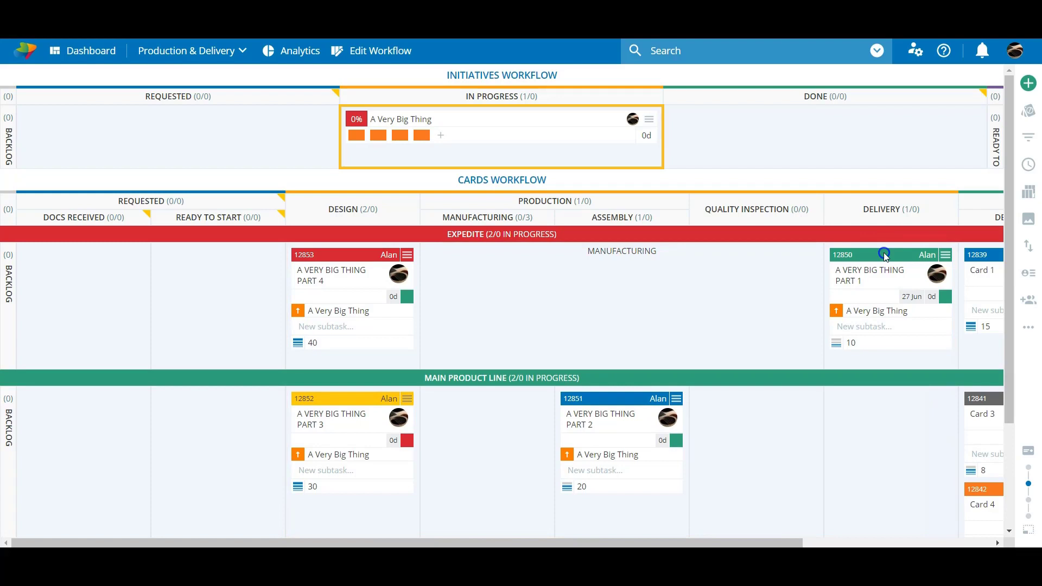
pyautogui.moveTo(884, 255); pyautogui.dragTo(835, 245)
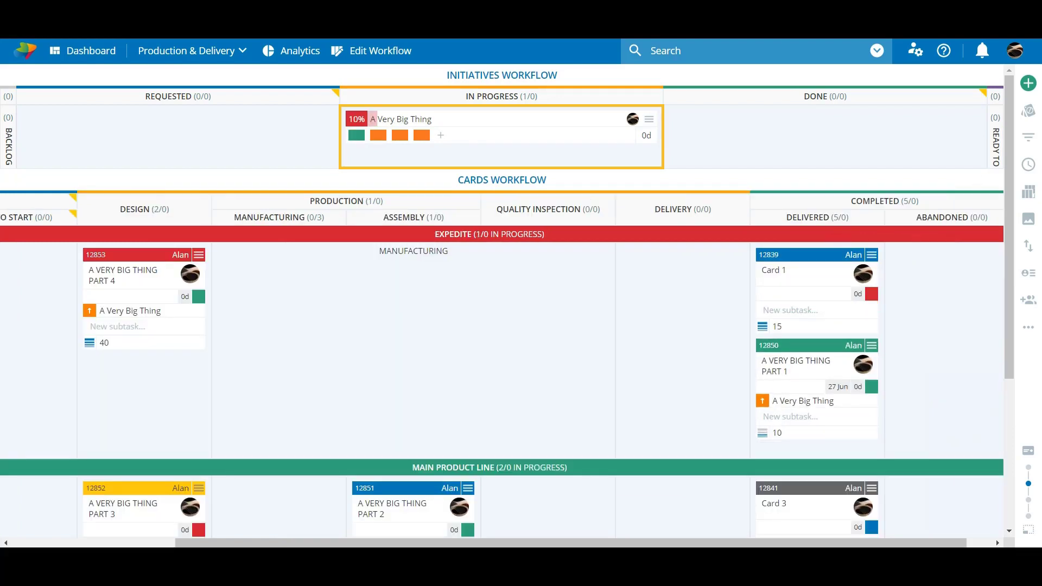
# Check the A Very Big Thing initiative's progress in the child card details
pyautogui.click(367, 128)
pyautogui.moveTo(361, 141)
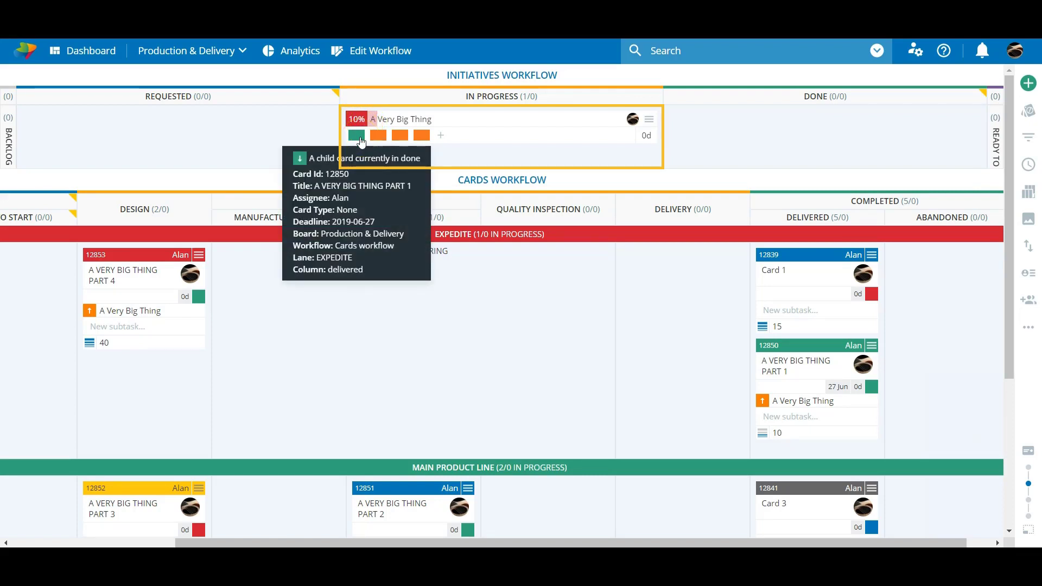
pyautogui.click(361, 189)
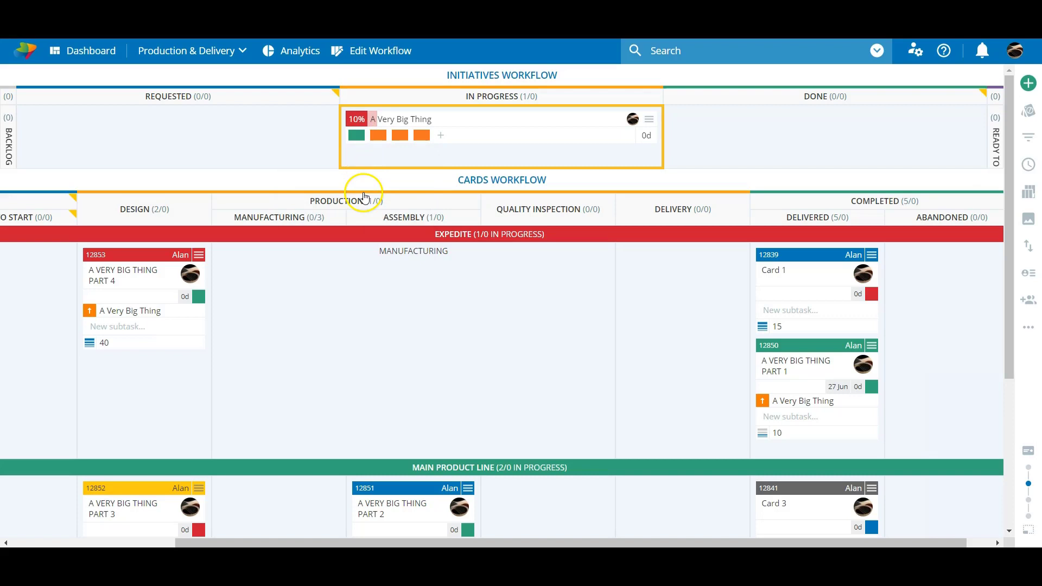
# Move Parts 3 and 4 into Manufacturing, then deliver Parts 2 and 3
pyautogui.click(167, 286)
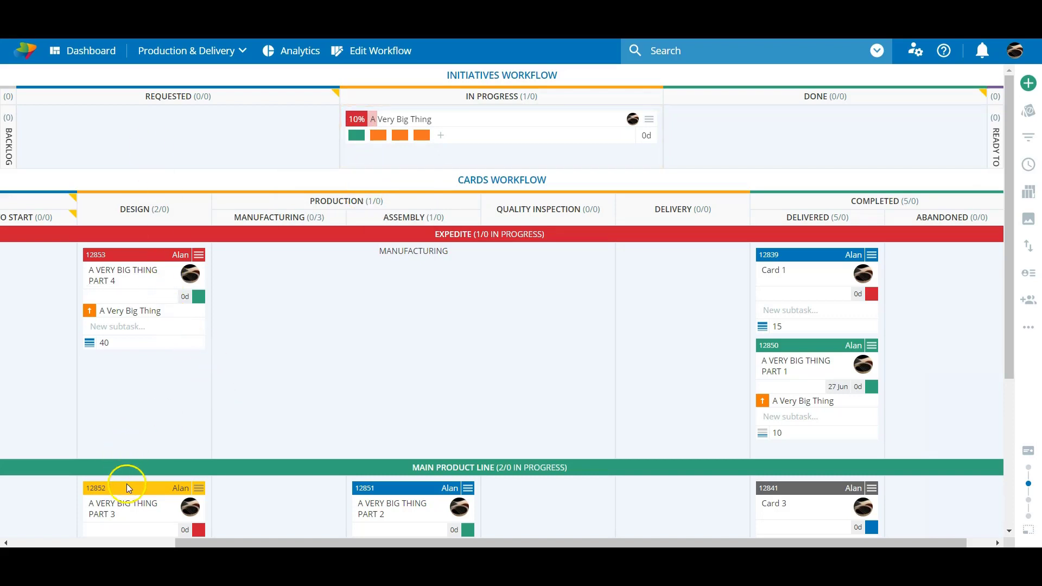
pyautogui.moveTo(125, 489); pyautogui.dragTo(233, 501)
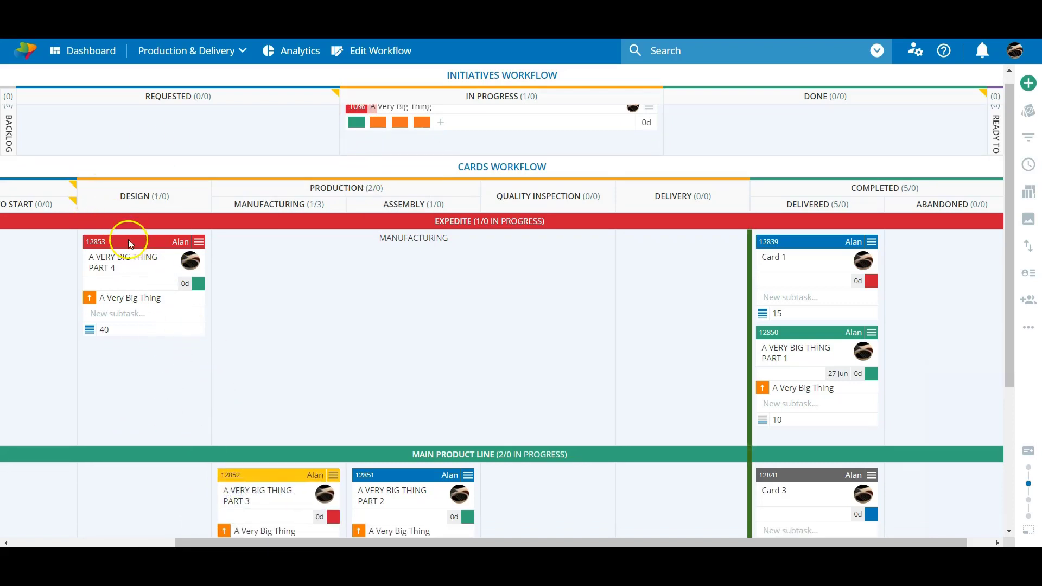
pyautogui.moveTo(128, 239); pyautogui.dragTo(298, 295)
pyautogui.moveTo(409, 492); pyautogui.dragTo(651, 511)
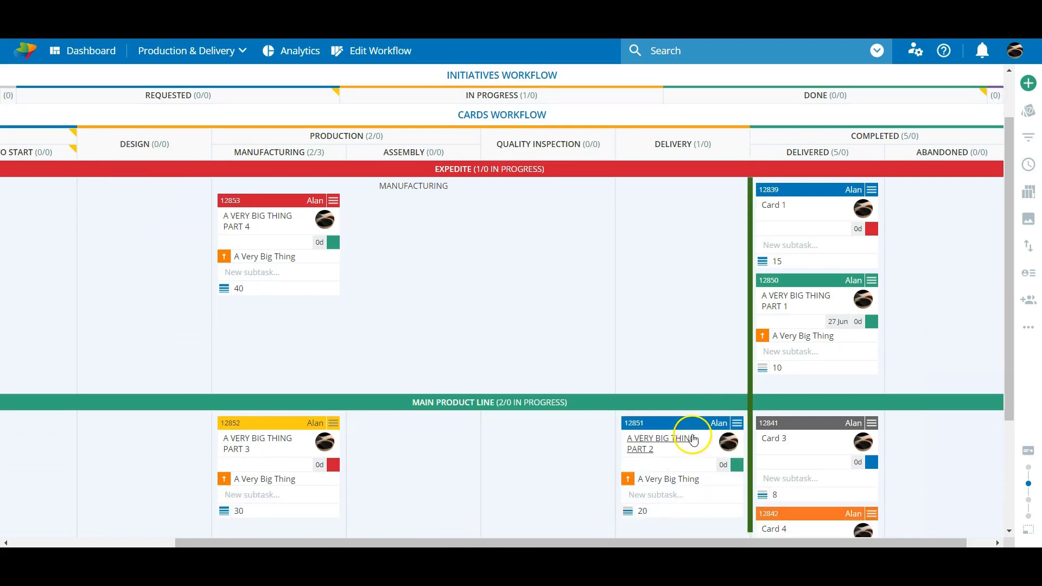
pyautogui.moveTo(688, 424); pyautogui.dragTo(829, 414)
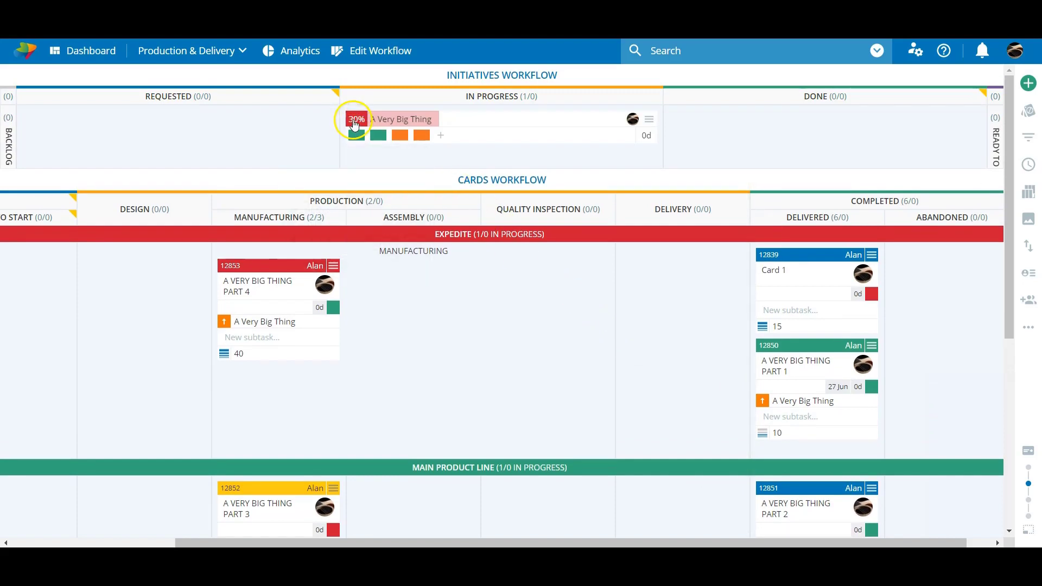
pyautogui.moveTo(268, 300); pyautogui.dragTo(727, 263)
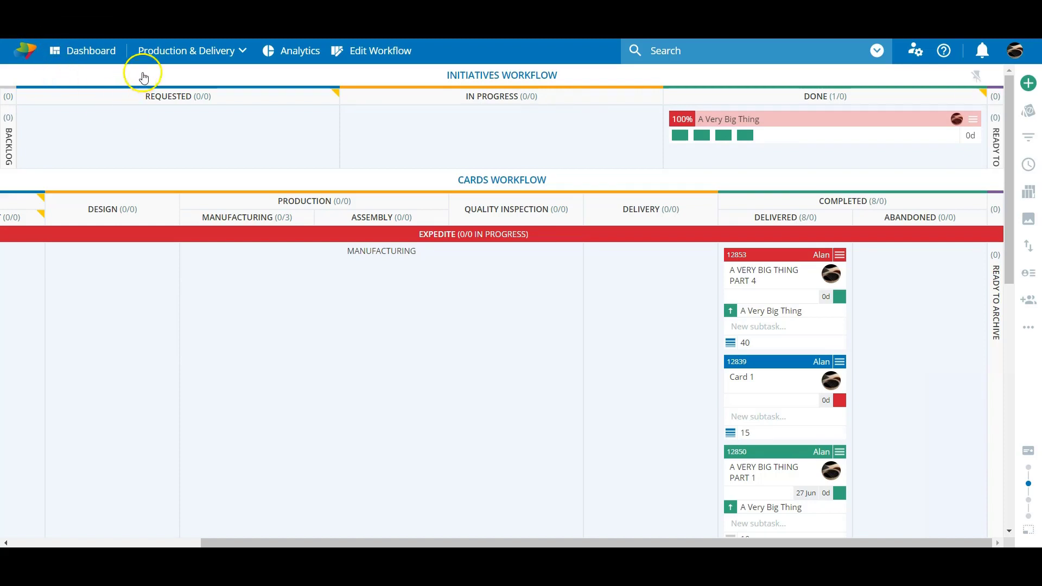
# Return to the dashboard and browse the Built-in workspace templates in the templates manager
pyautogui.click(85, 52)
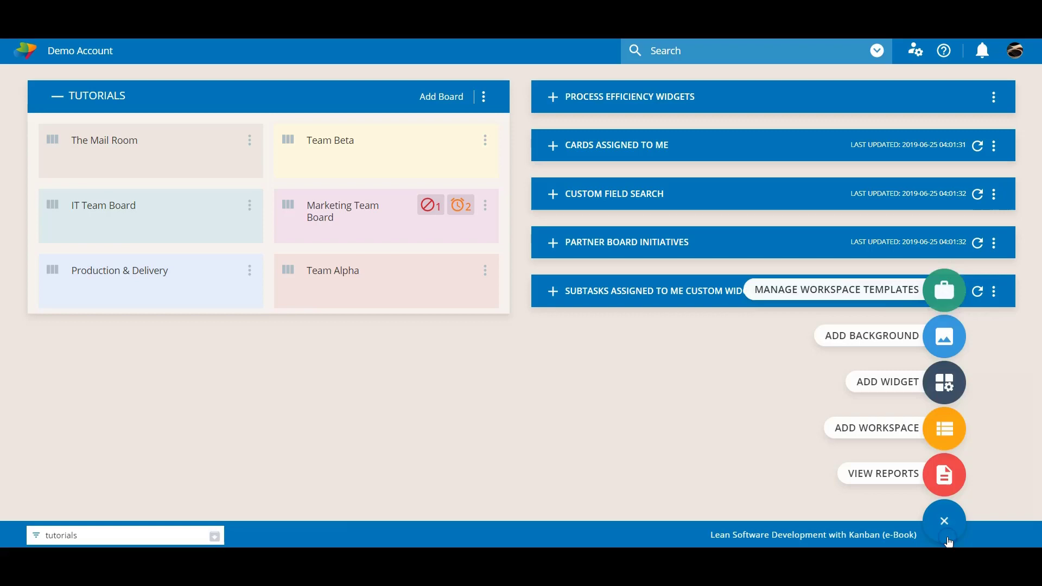
pyautogui.click(941, 273)
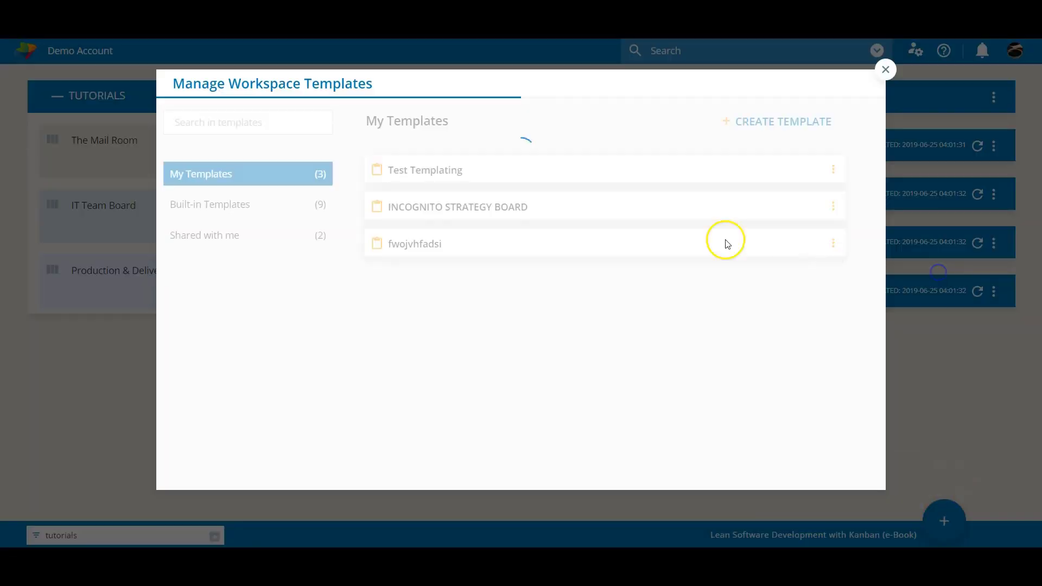
pyautogui.click(212, 205)
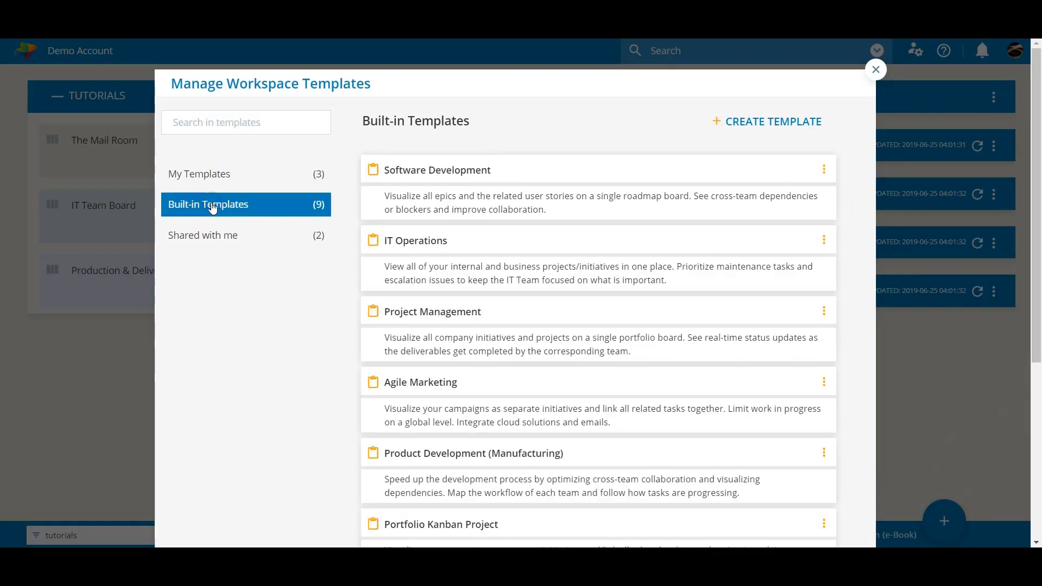
pyautogui.scroll(-3, 465, 197)
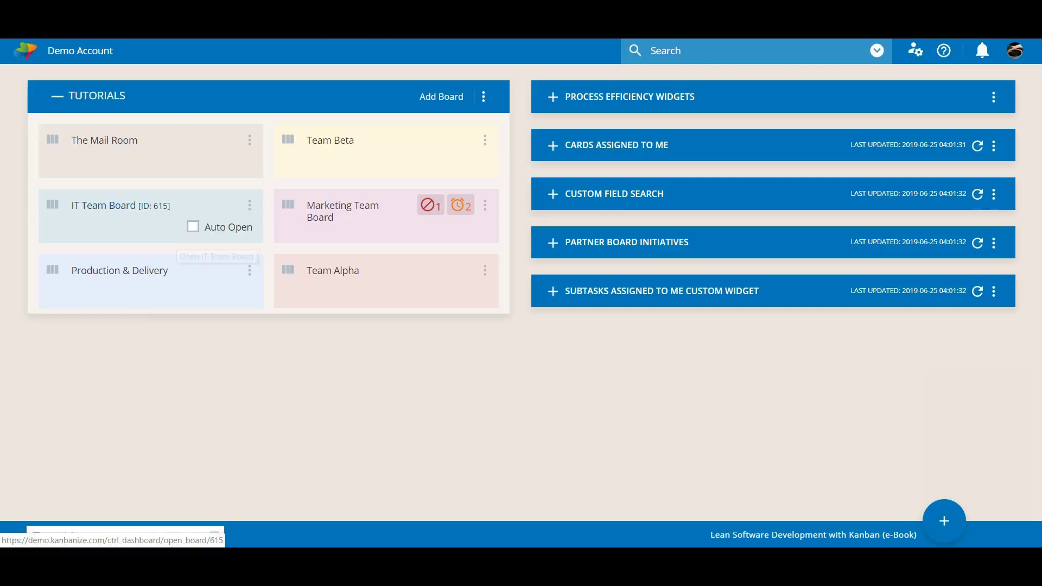
# Open the Production & Delivery board and show its card tokens: three blockers and six stickers
pyautogui.click(119, 271)
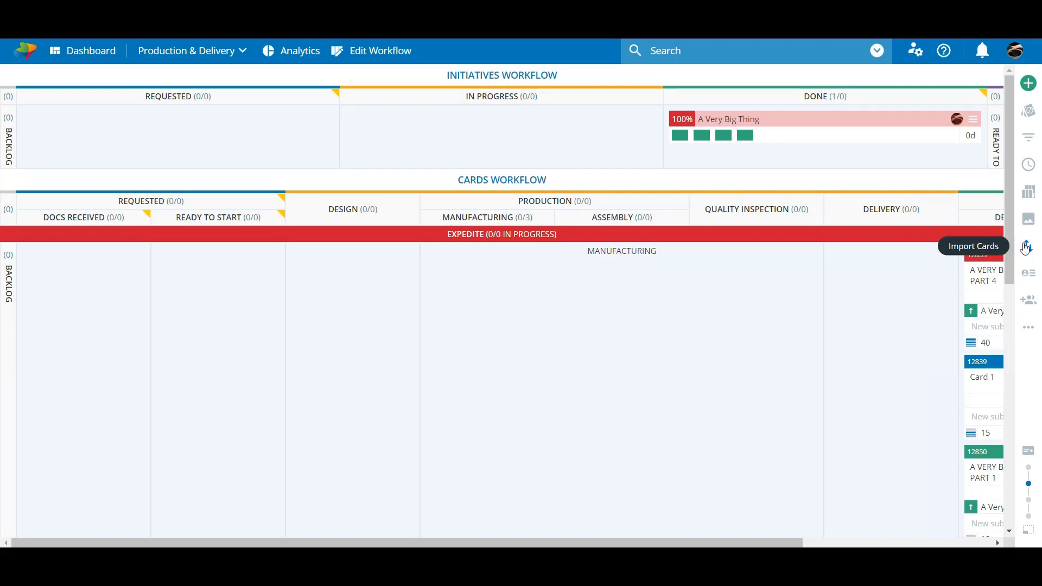
pyautogui.click(1028, 114)
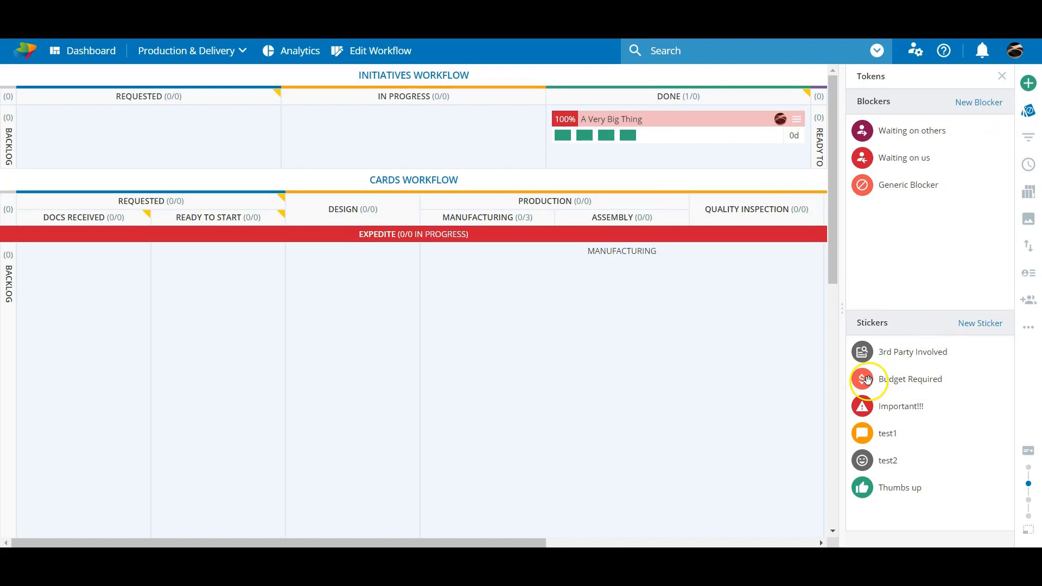
# Stick Budget Required onto the finished initiative and set a hamster photo as the board background
pyautogui.moveTo(862, 378); pyautogui.dragTo(682, 126)
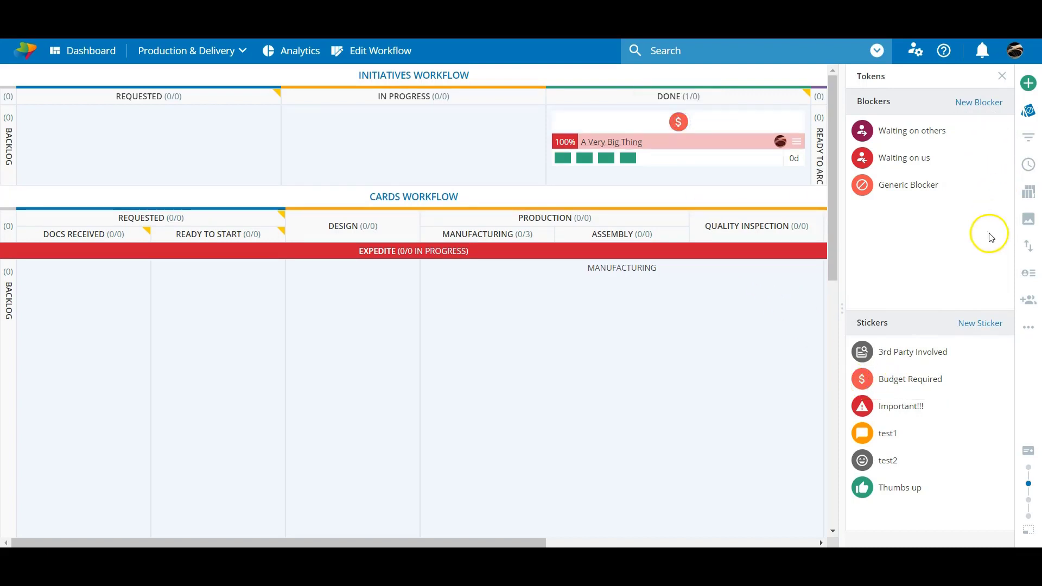
pyautogui.click(1029, 219)
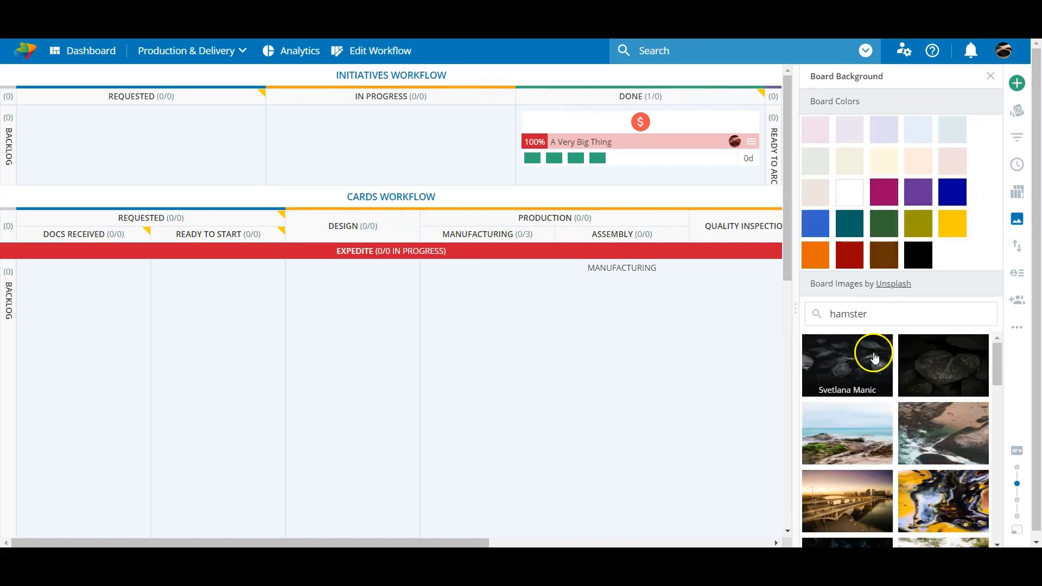
pyautogui.scroll(-5, 868, 380)
pyautogui.scroll(-3, 868, 392)
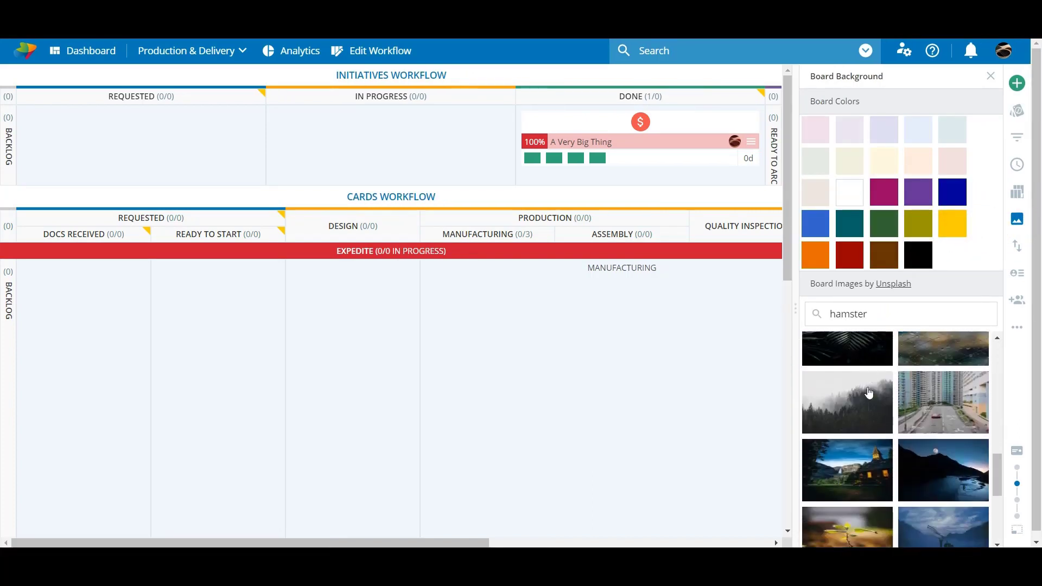
pyautogui.click(882, 318)
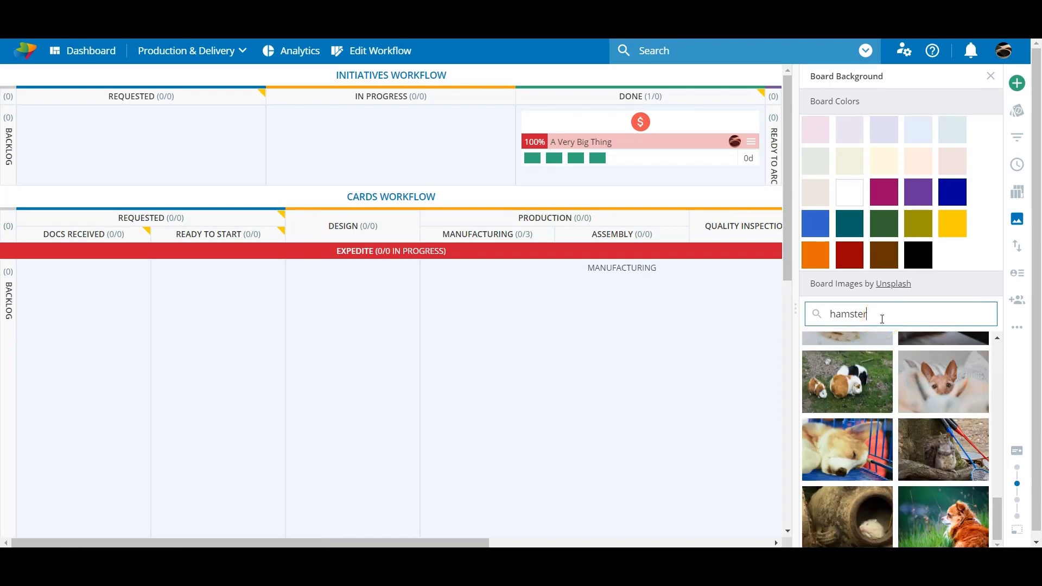
pyautogui.click(847, 338)
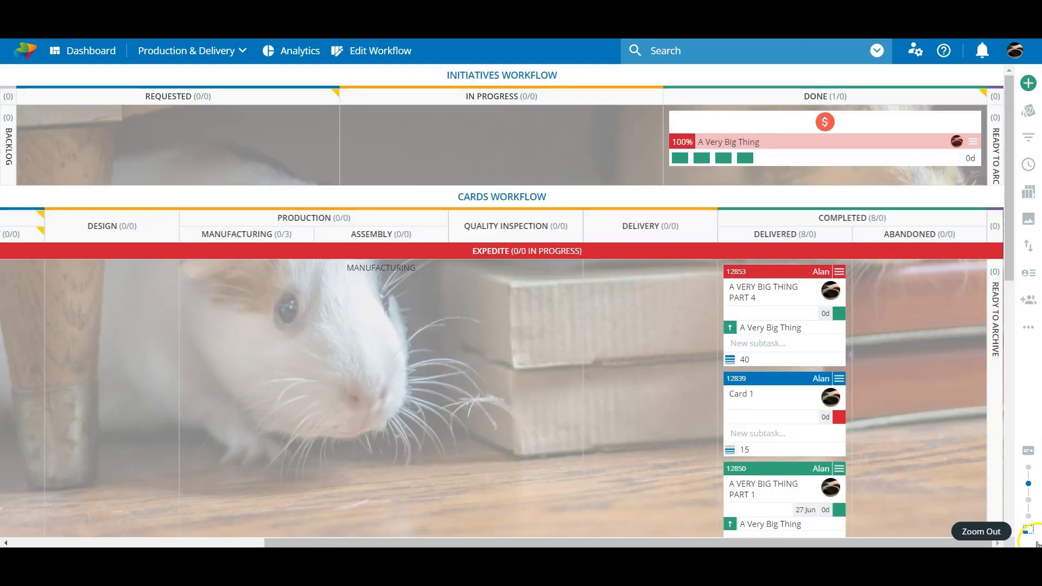
# Zoom the board in twice, then back out to see the whole board
pyautogui.click(1029, 456)
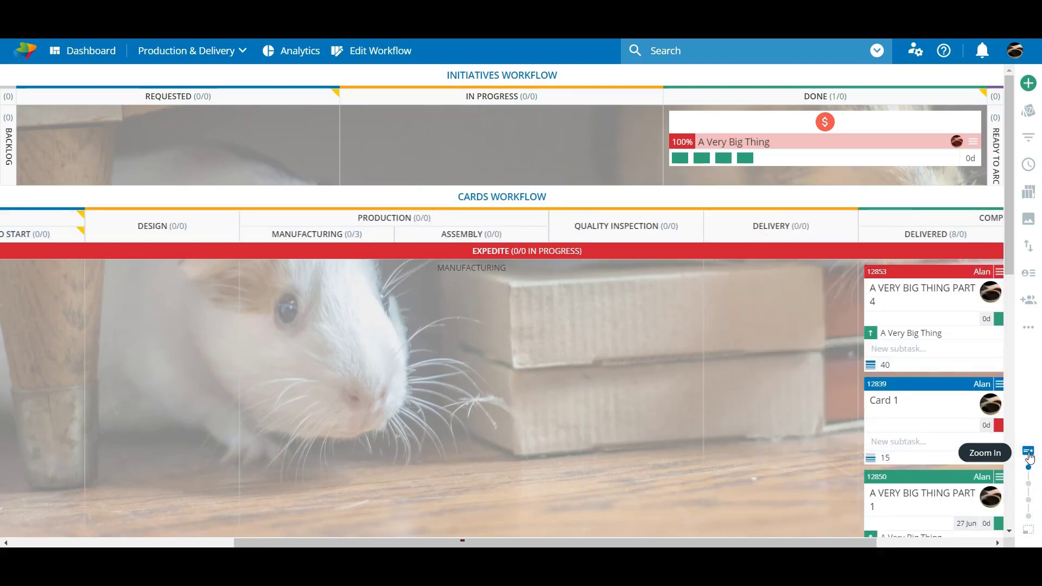
pyautogui.click(1028, 517)
pyautogui.click(1029, 530)
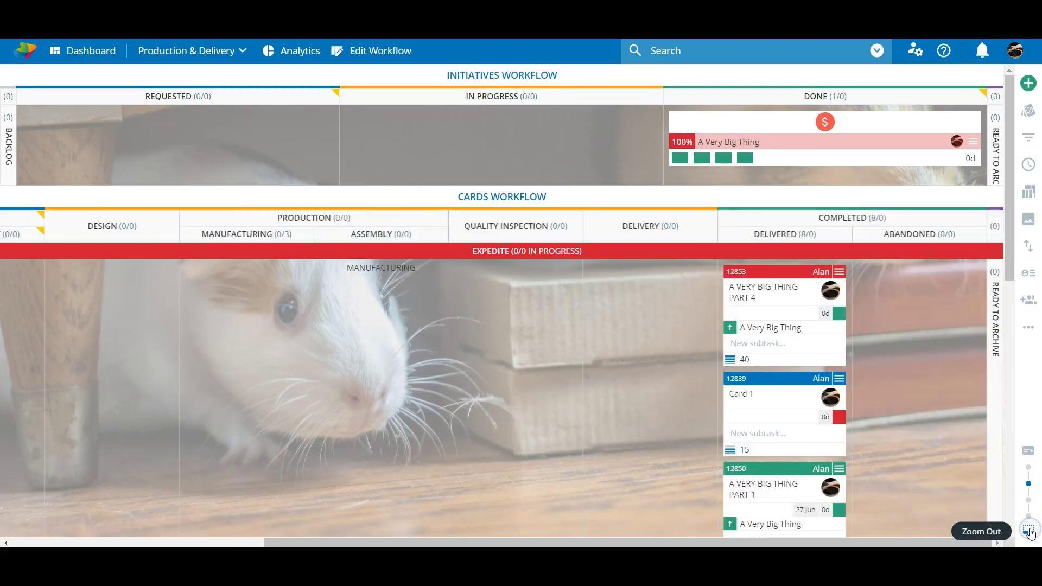
pyautogui.click(1029, 531)
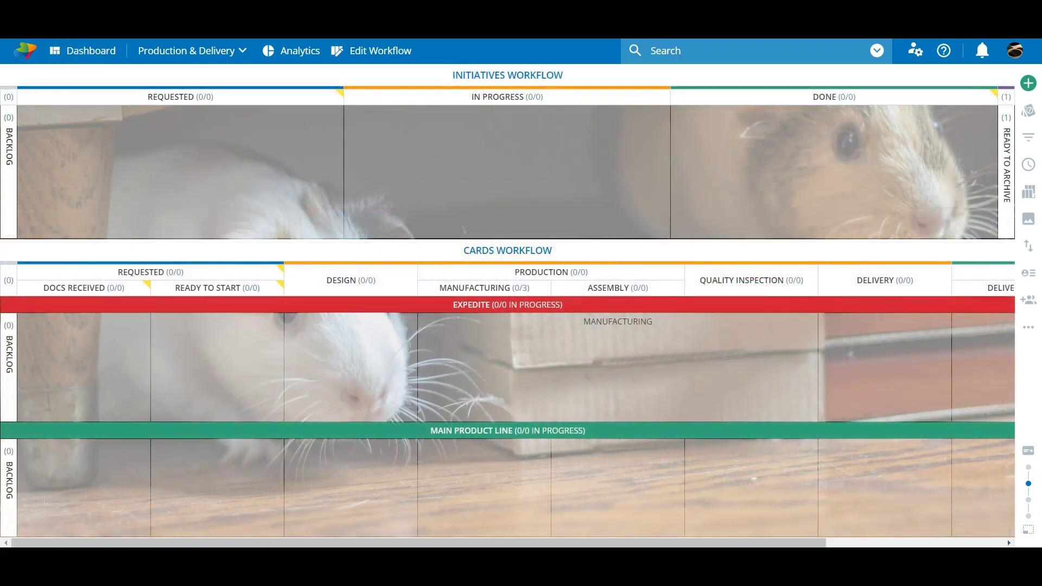
# Search the Help Center Knowledge Base for widgets and open 'How to create a custom widget?'
pyautogui.click(945, 52)
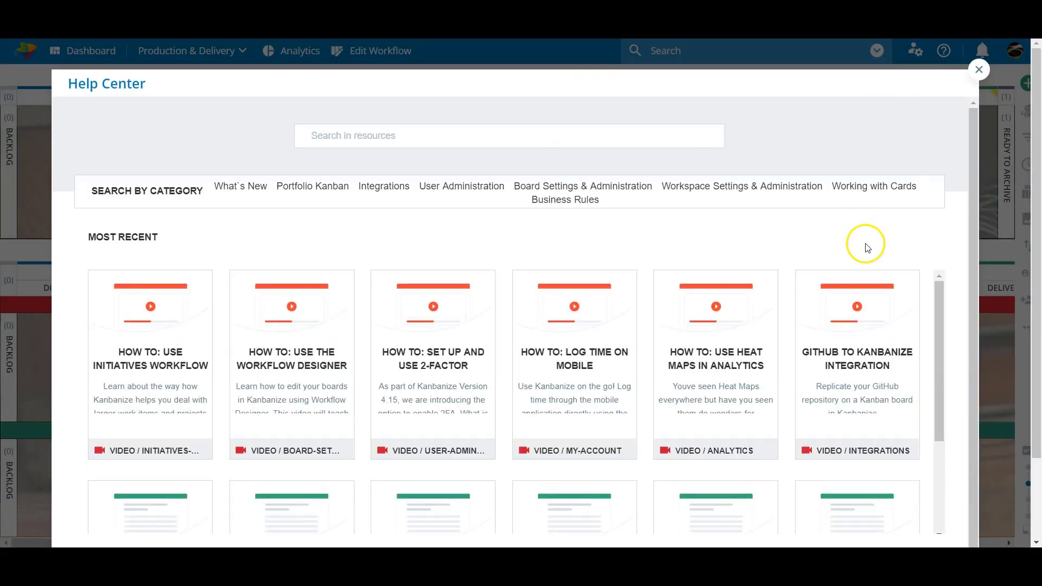
pyautogui.scroll(-3, 856, 364)
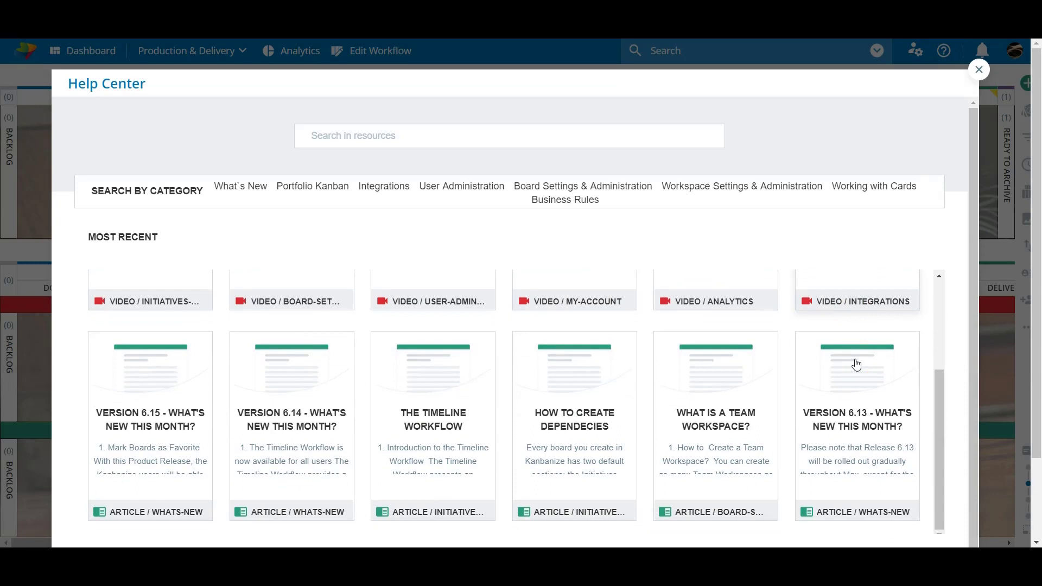
pyautogui.scroll(-2, 746, 451)
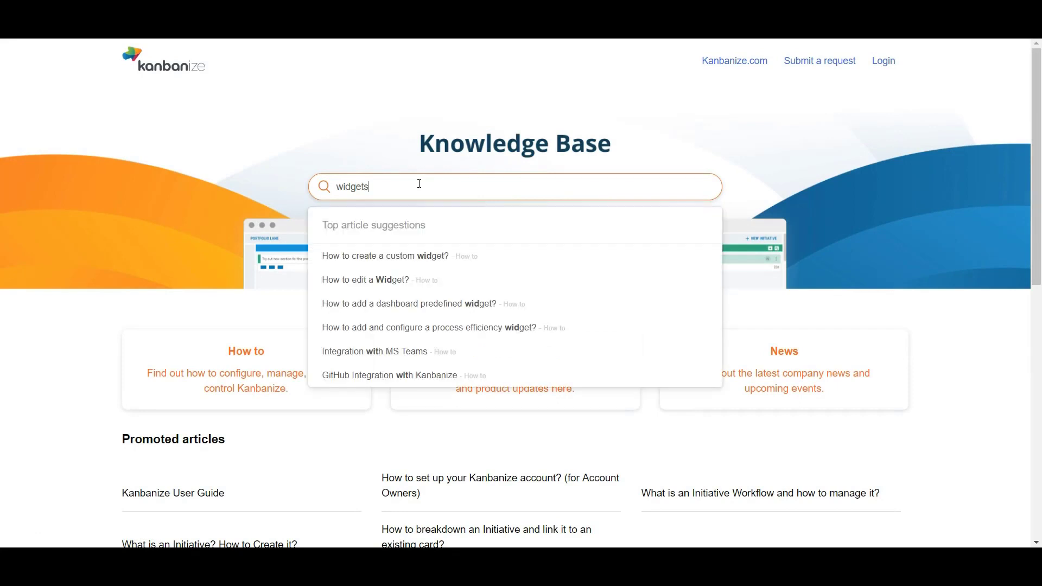
pyautogui.press('Return')
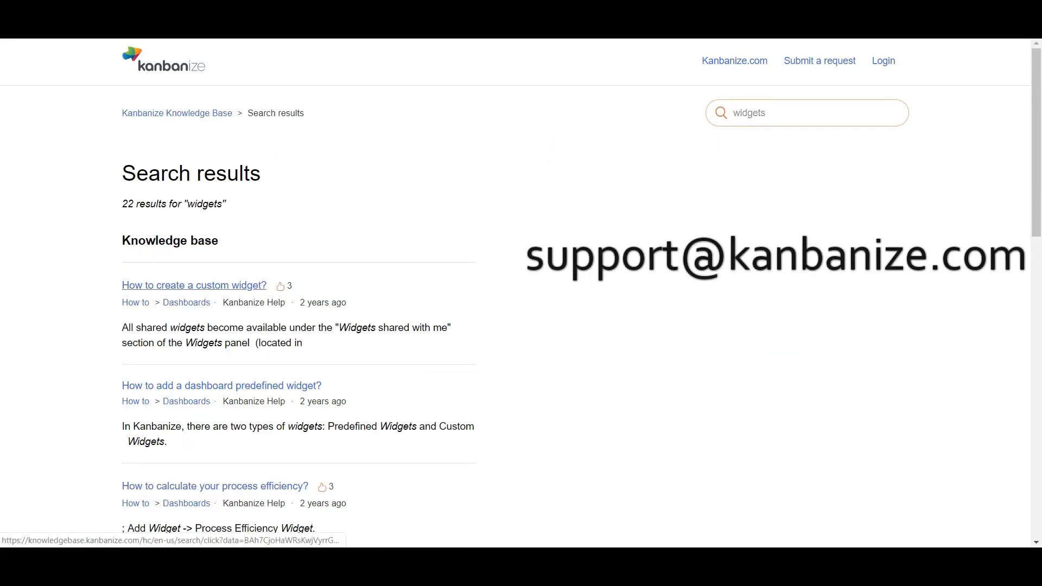
pyautogui.click(195, 285)
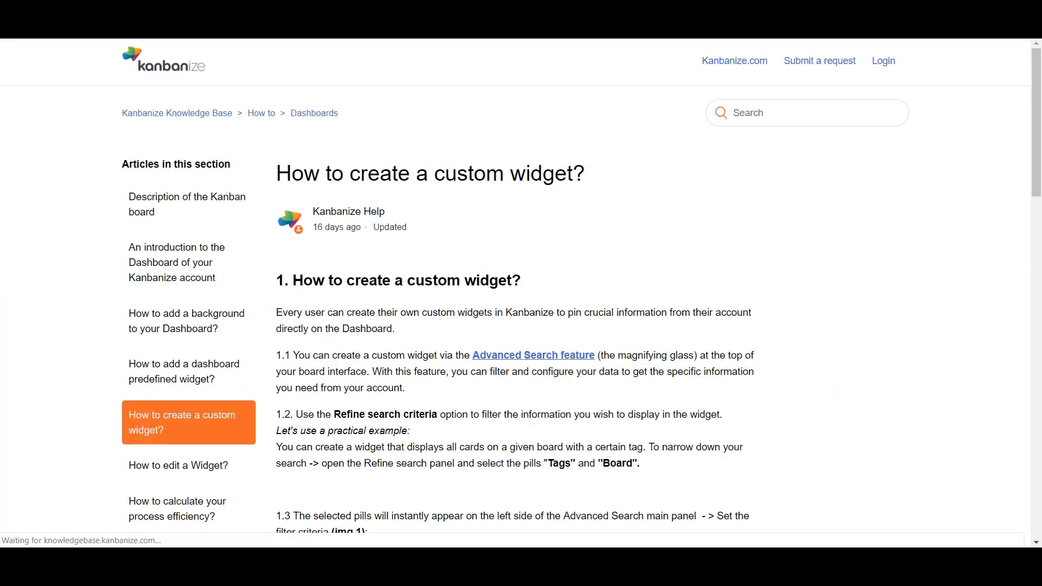
pyautogui.scroll(-15, 515, 293)
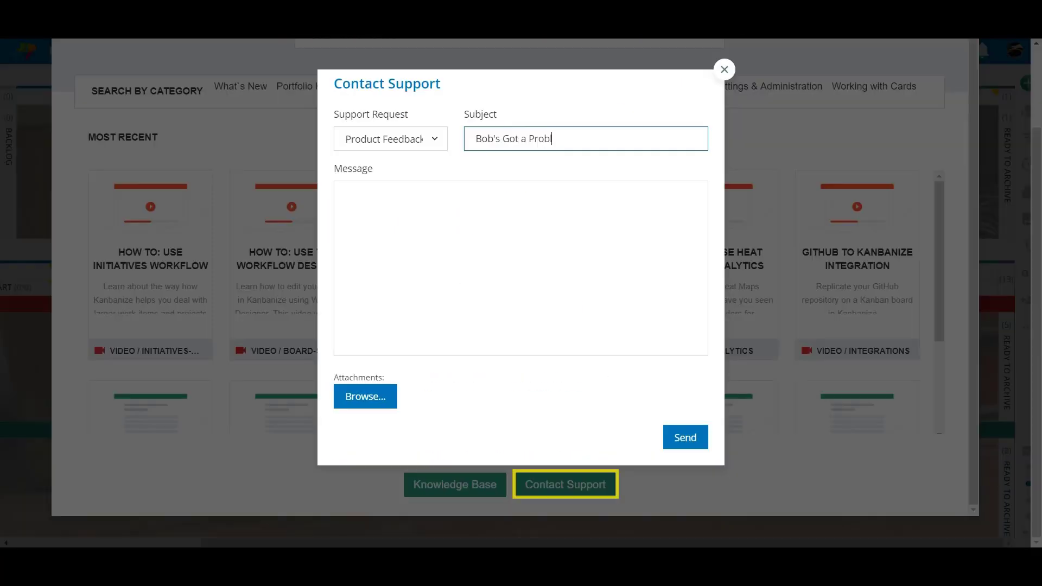
# Add text to the Product Feedback request and start writing its message
pyautogui.write('em')
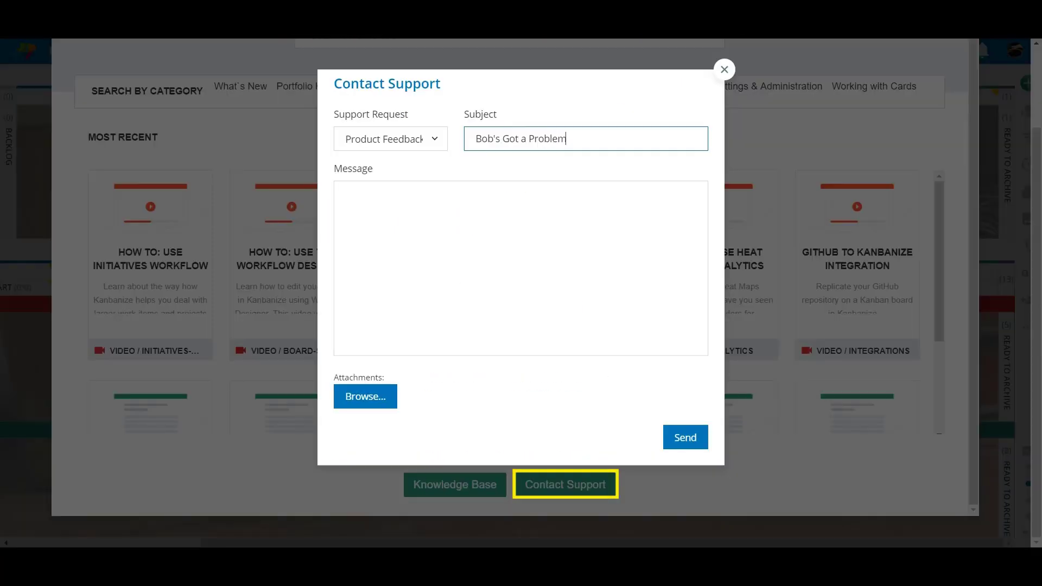
pyautogui.click(495, 194)
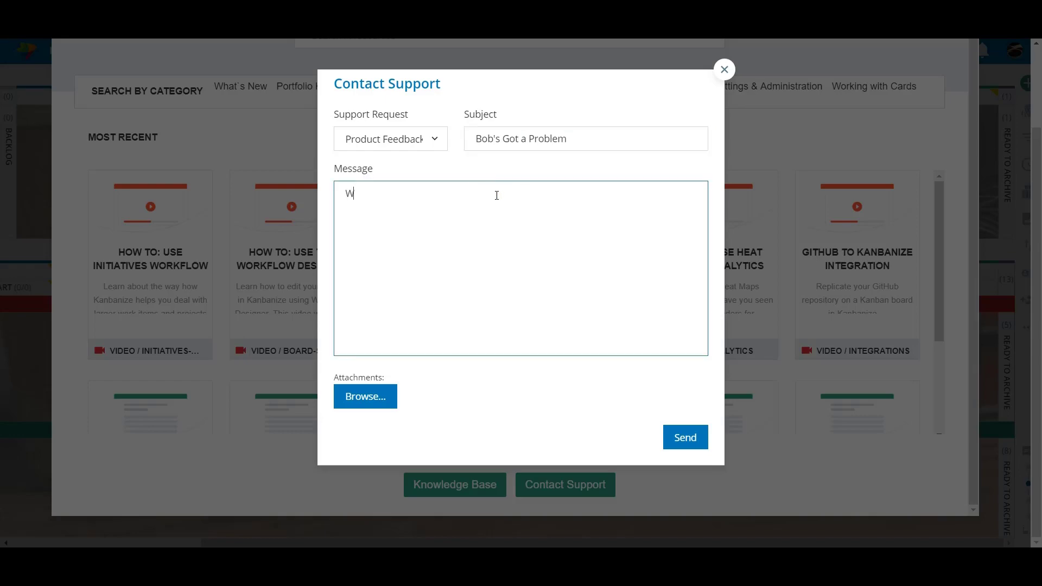